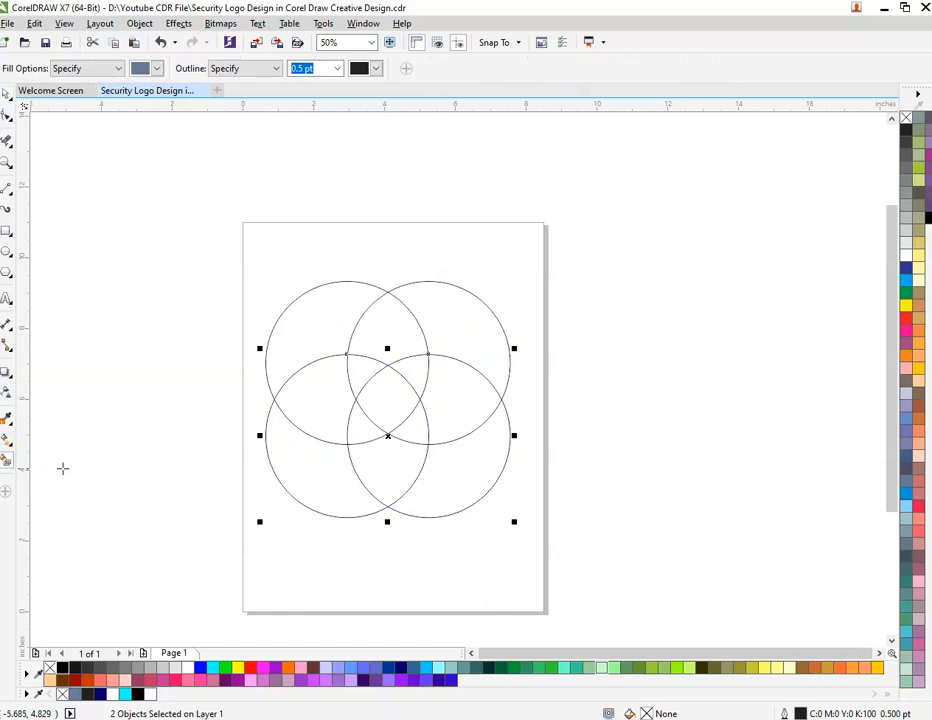
Smart-fill the shield-shaped overlap at the lower centre of the circles in slate blue, and delete the four construction circles.
click(414, 467)
key(space)
drag(223, 237, 538, 446)
right_click(438, 344)
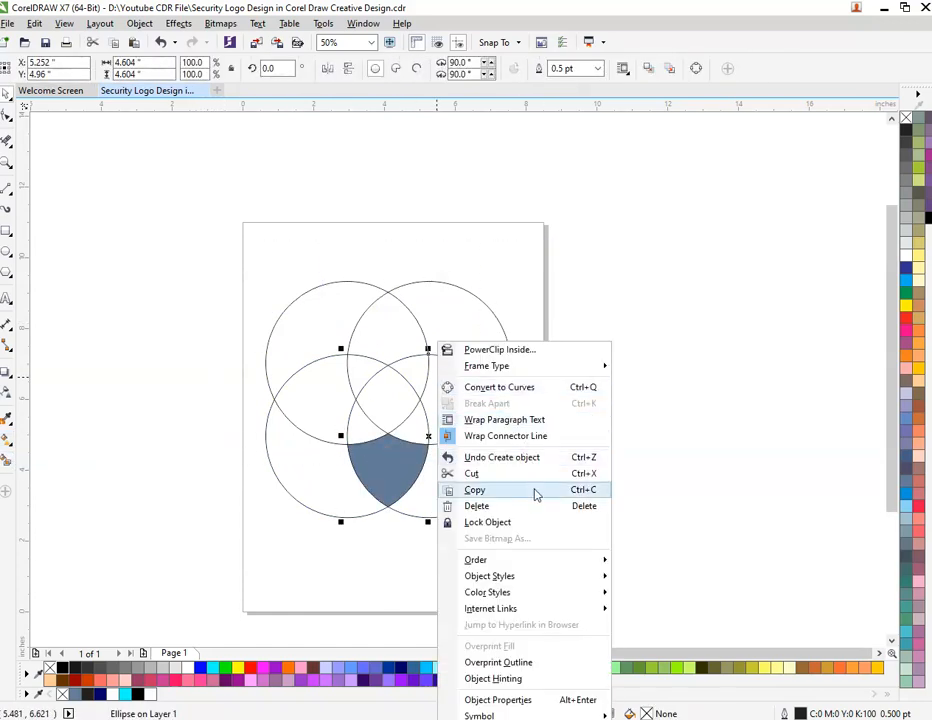
click(539, 506)
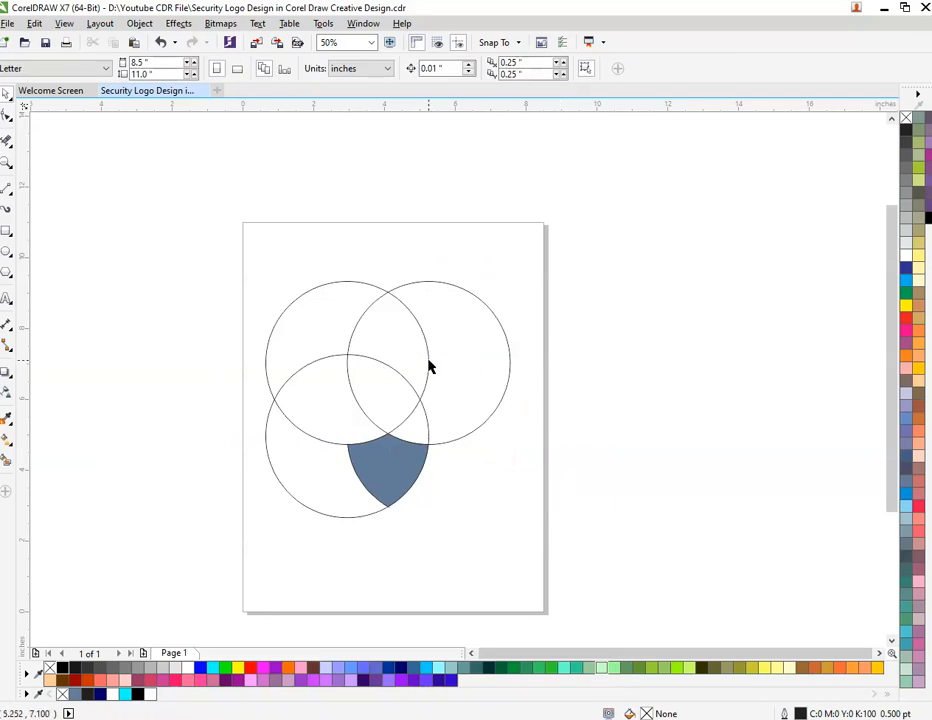
click(440, 360)
right_click(447, 342)
click(531, 506)
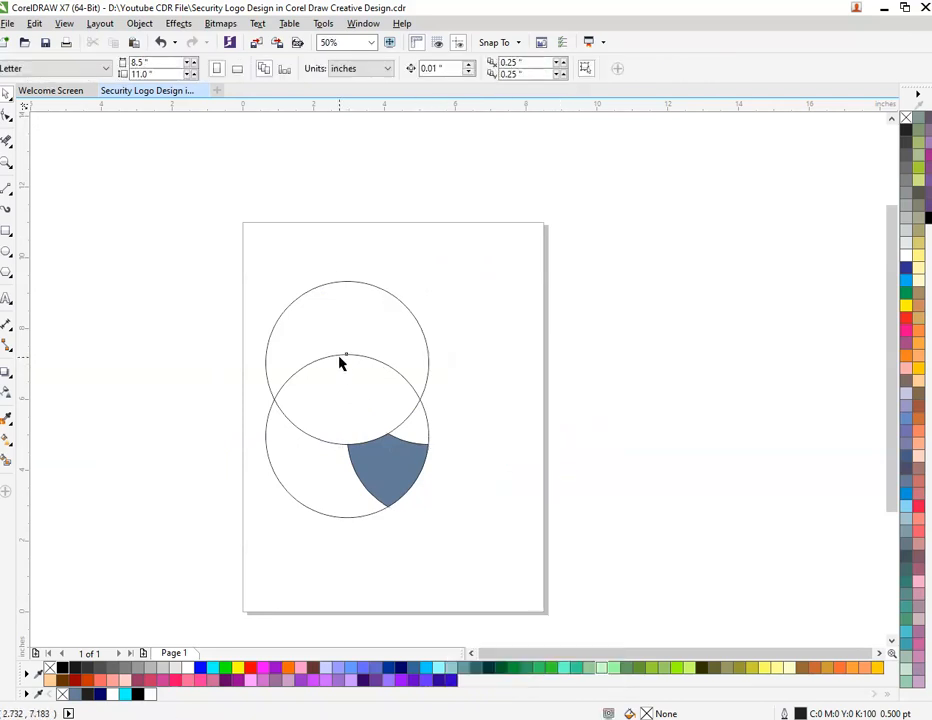
right_click(340, 363)
click(428, 498)
right_click(342, 340)
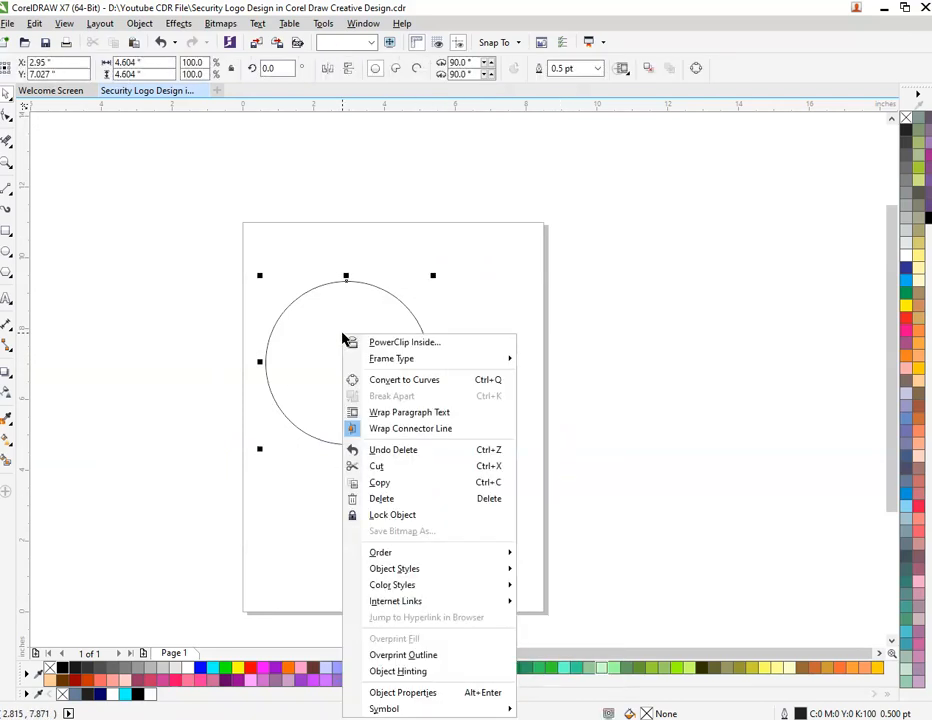
click(418, 498)
Enlarge the shield to about 7.47 inches wide and 8.12 inches high on the page.
click(402, 451)
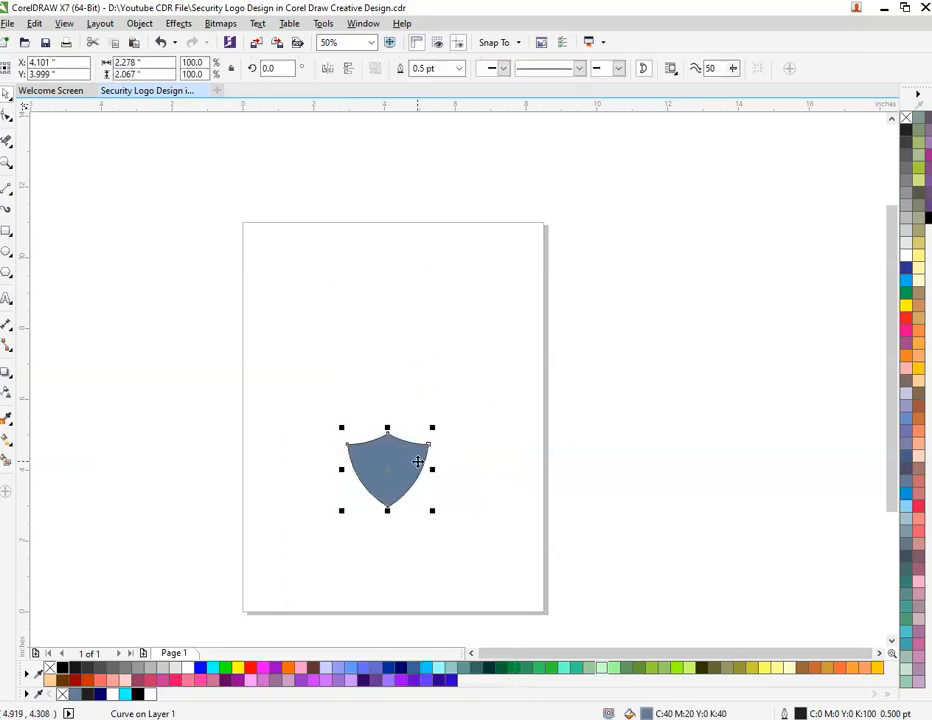
drag(432, 469, 522, 318)
drag(437, 376, 435, 312)
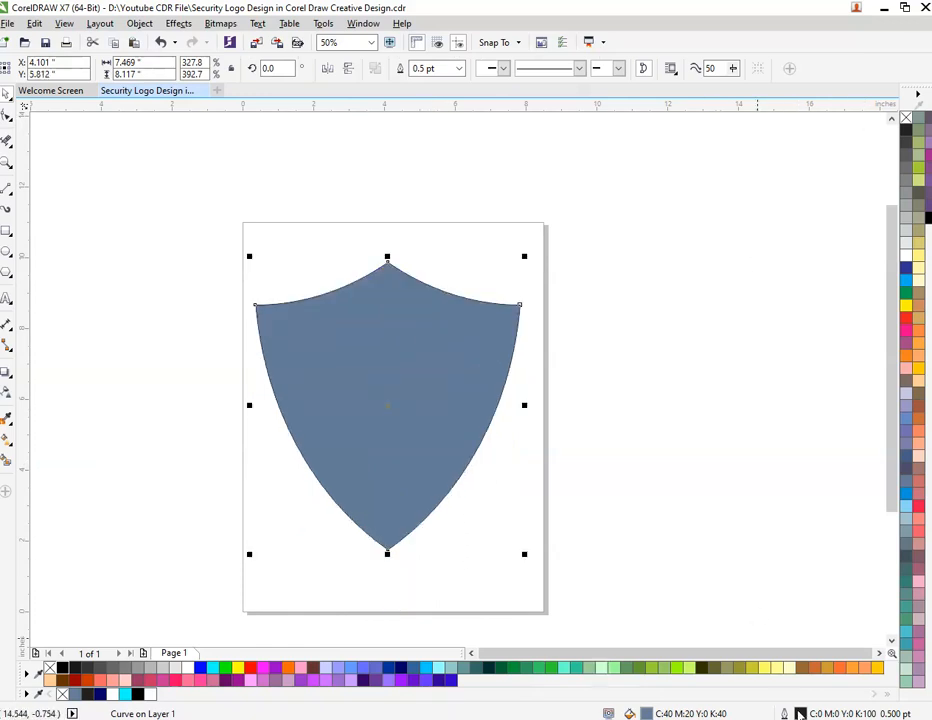
Remove the shield's fill and shift the outline about 0.46 inches to the right.
double_click(646, 713)
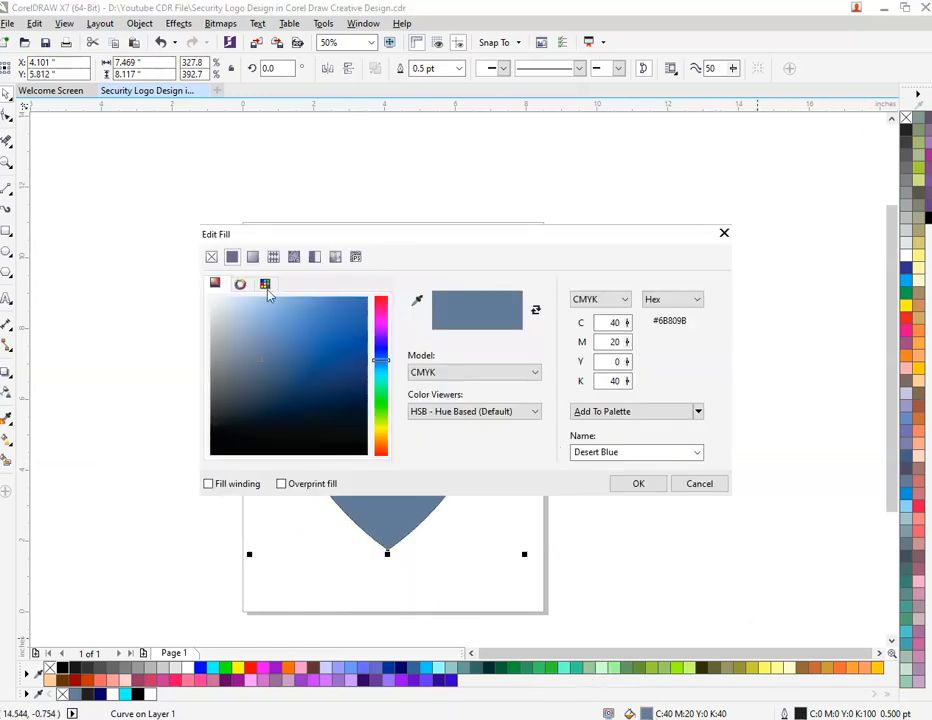
click(211, 257)
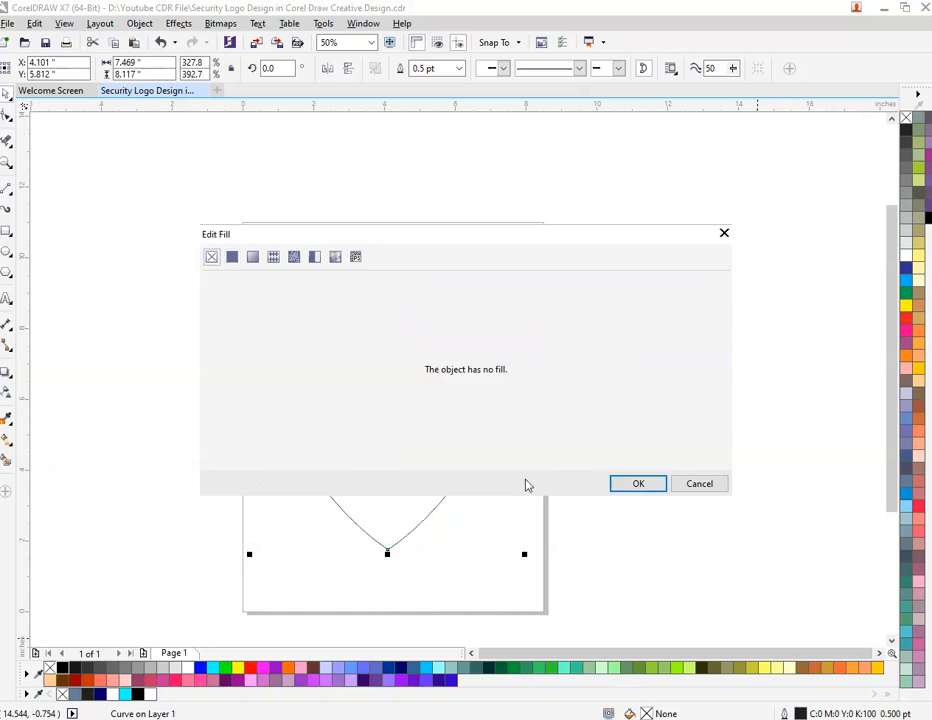
click(636, 485)
click(623, 545)
drag(419, 415, 435, 401)
Draw a vertical 2-point line from the shield's top peak to its bottom point.
click(8, 190)
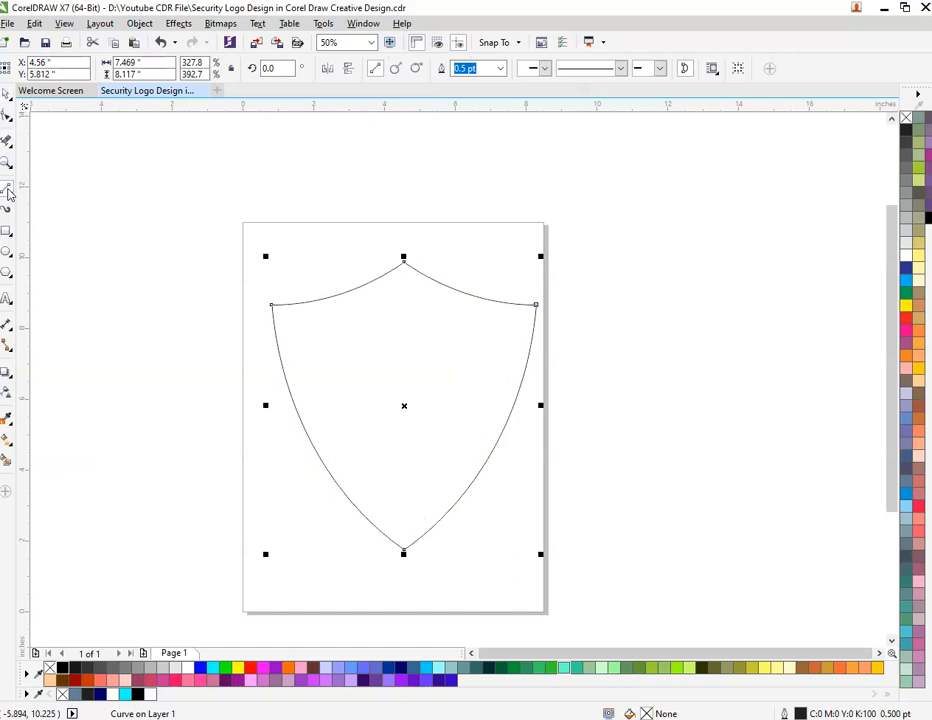
click(9, 190)
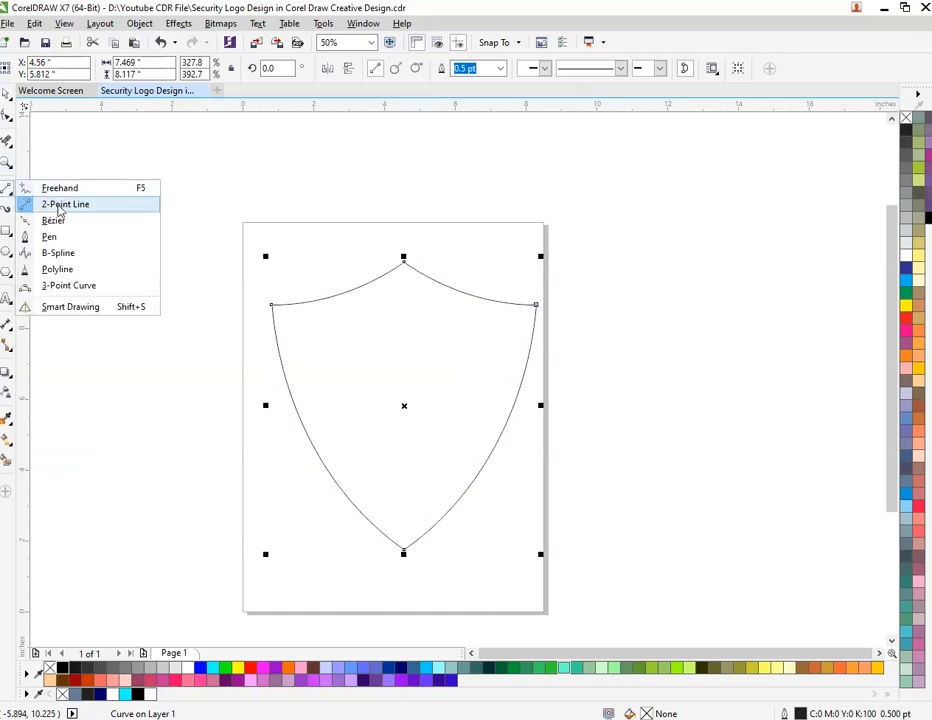
click(59, 205)
drag(404, 262, 404, 548)
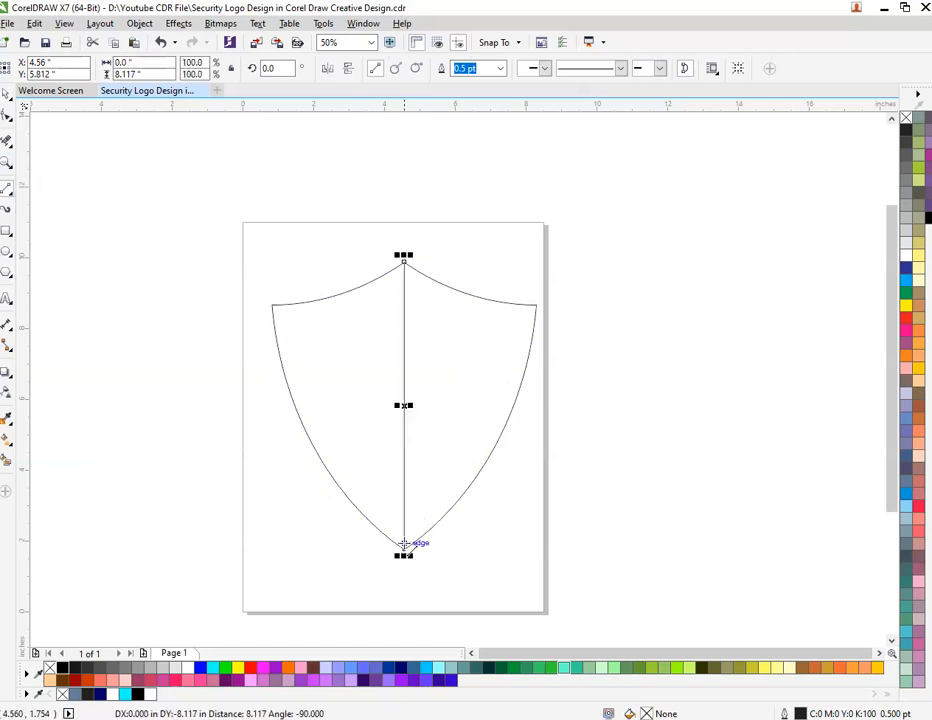
Place a copy of the shield outline about 1 inch directly below the original.
click(9, 93)
click(361, 354)
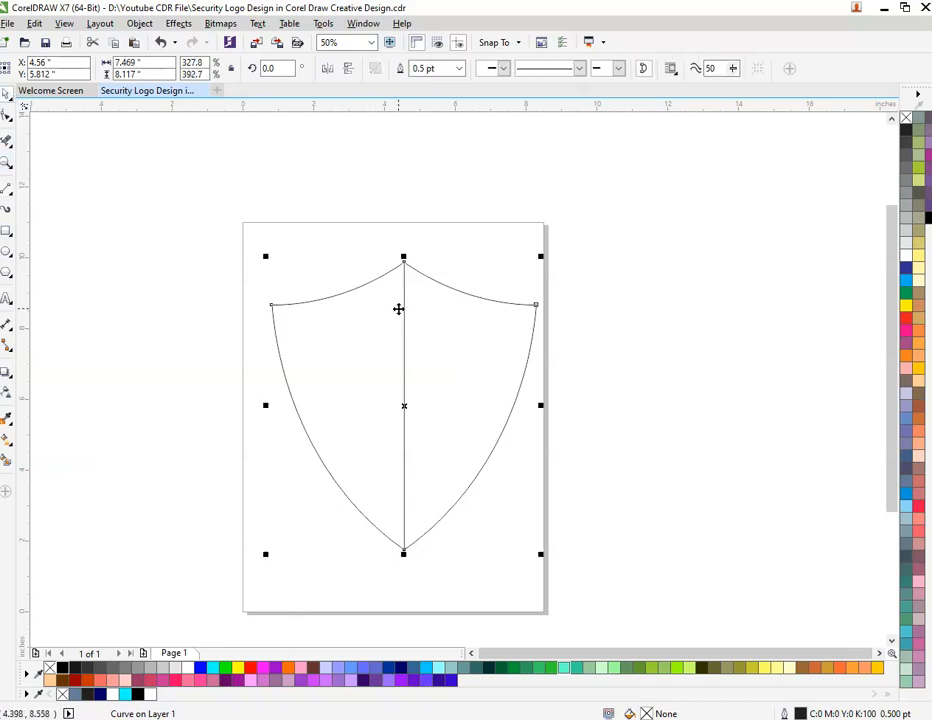
drag(435, 304, 436, 338)
click(256, 398)
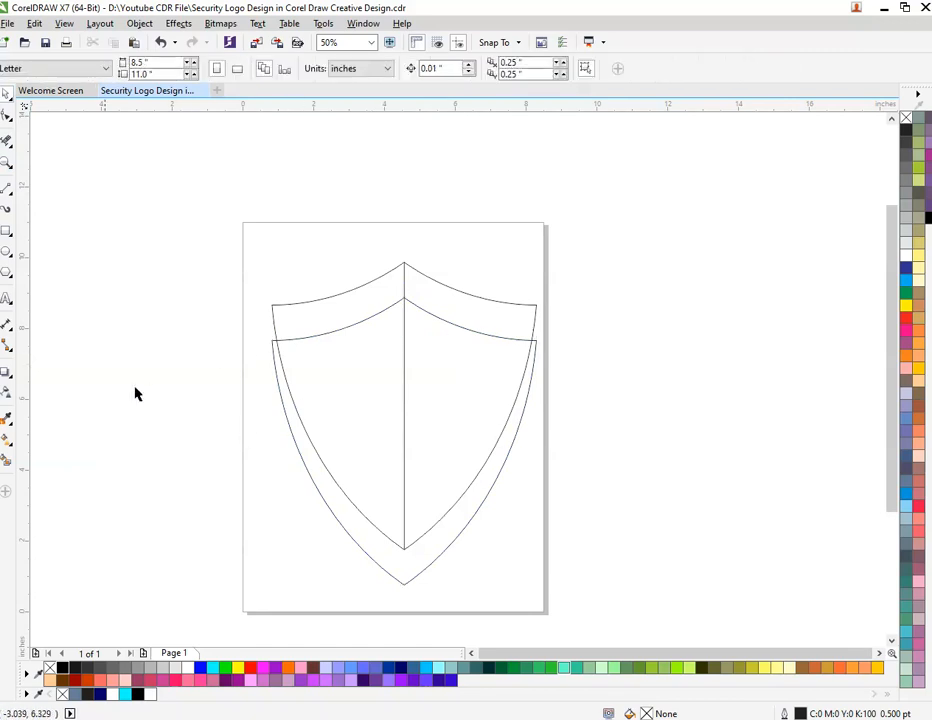
Remove the segments of the copied shield lying outside the original outline with Virtual Segment Delete, keeping the inner chevron curve.
click(8, 142)
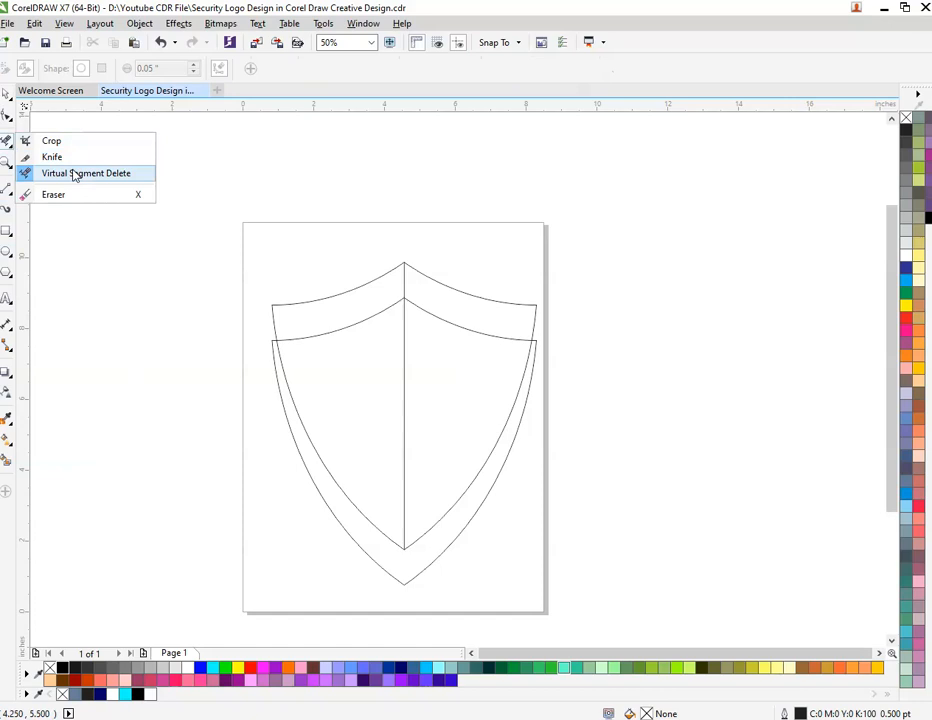
click(74, 174)
click(298, 472)
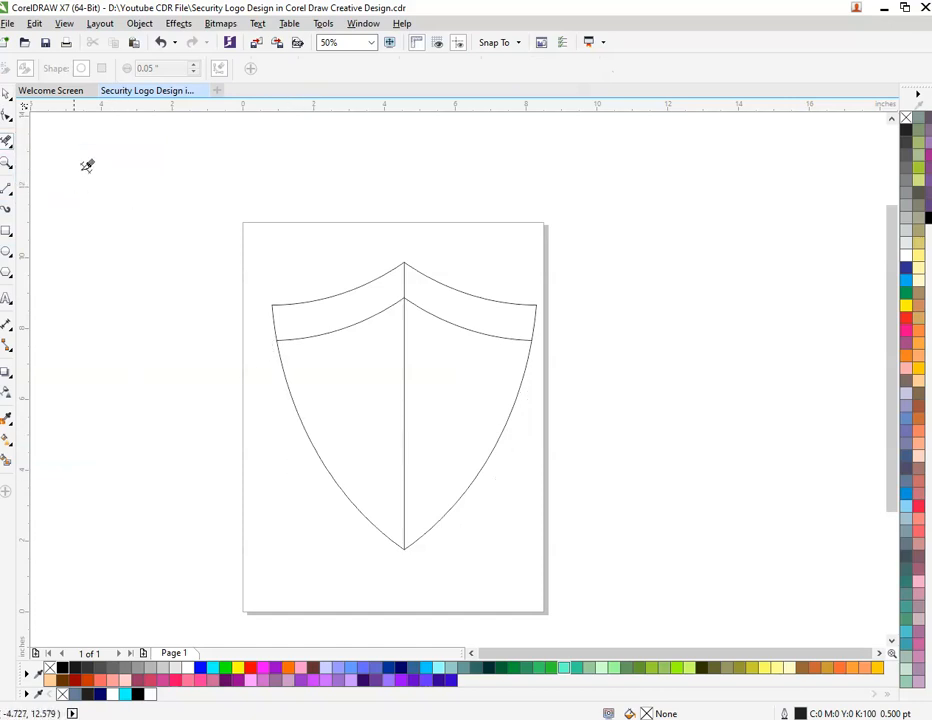
Duplicate the inner chevron curve about 0.3 inches below itself.
click(6, 94)
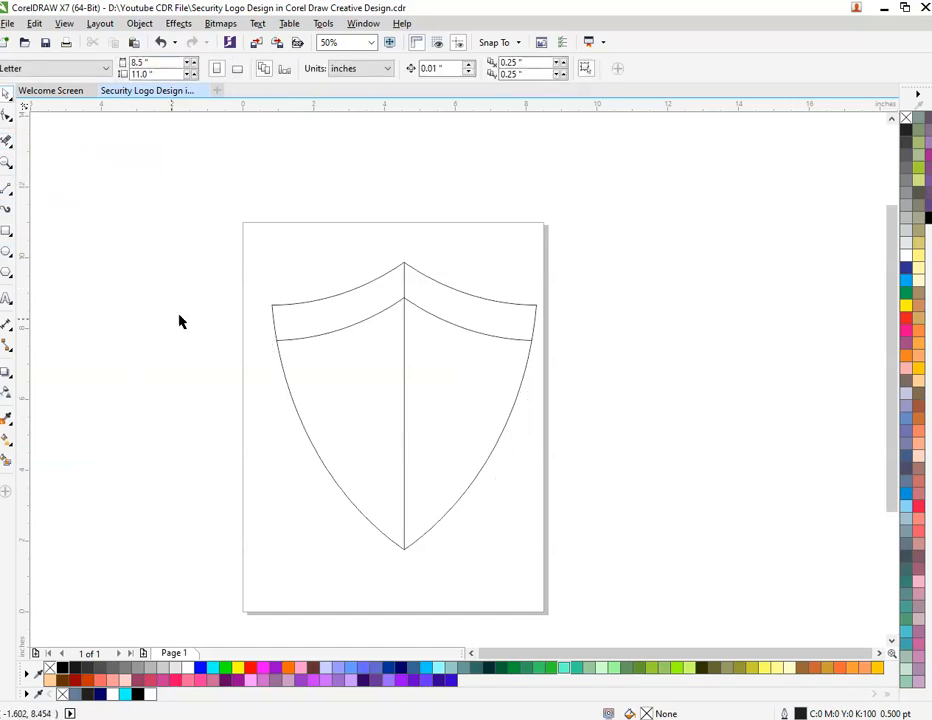
click(421, 316)
drag(421, 315, 421, 320)
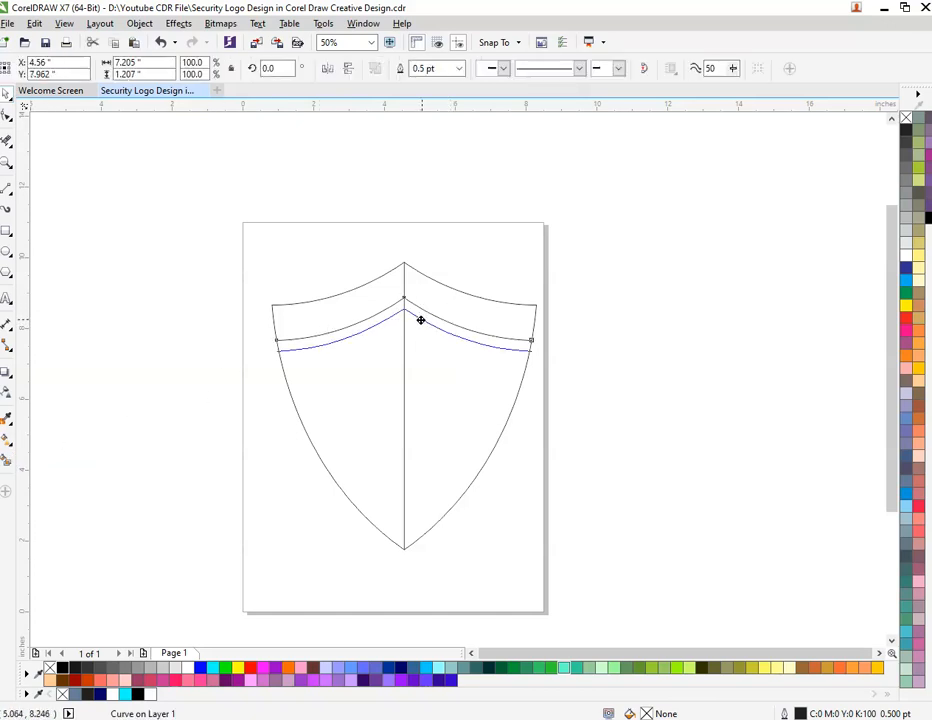
right_click(421, 320)
click(254, 338)
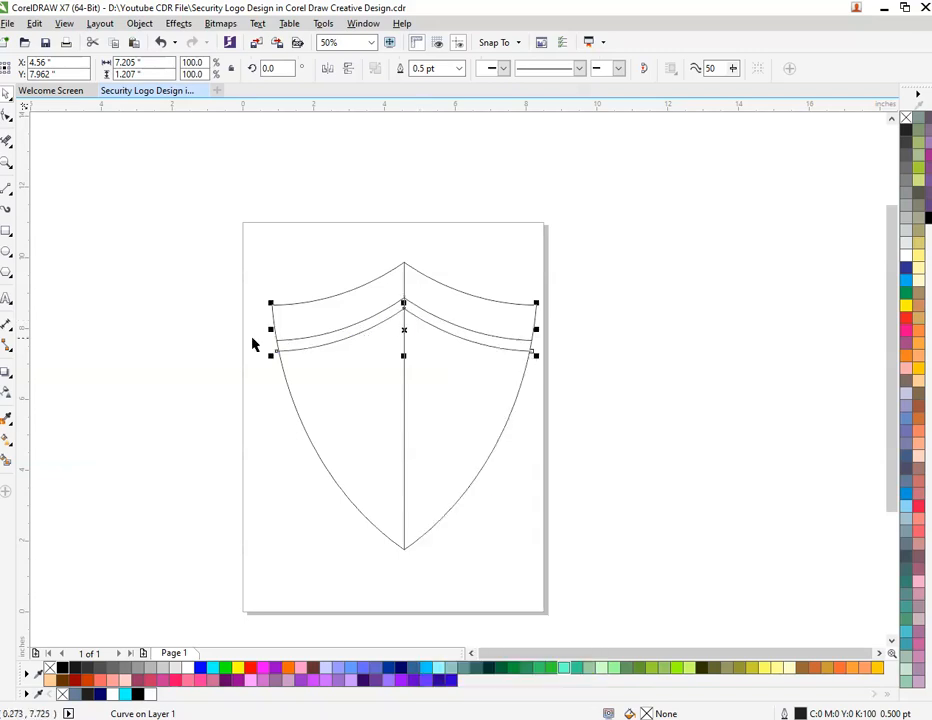
click(217, 321)
Copy the pair of chevron curves about 1.24 inches straight down the shield.
drag(204, 306, 505, 424)
drag(181, 274, 543, 395)
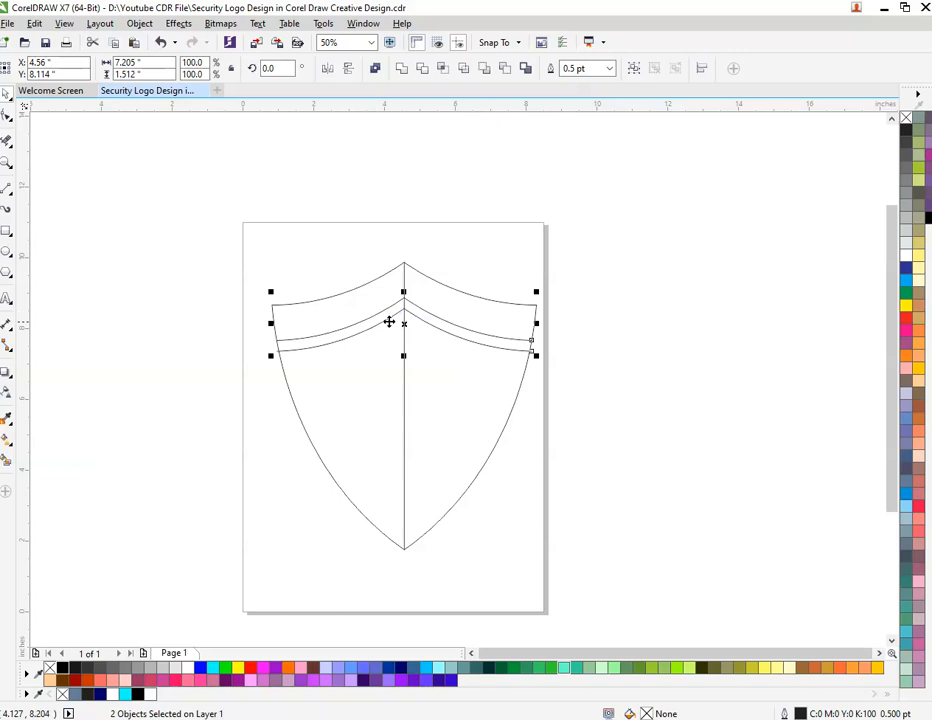
scroll(398, 322, up, 2)
drag(403, 319, 399, 406)
scroll(399, 406, down, 4)
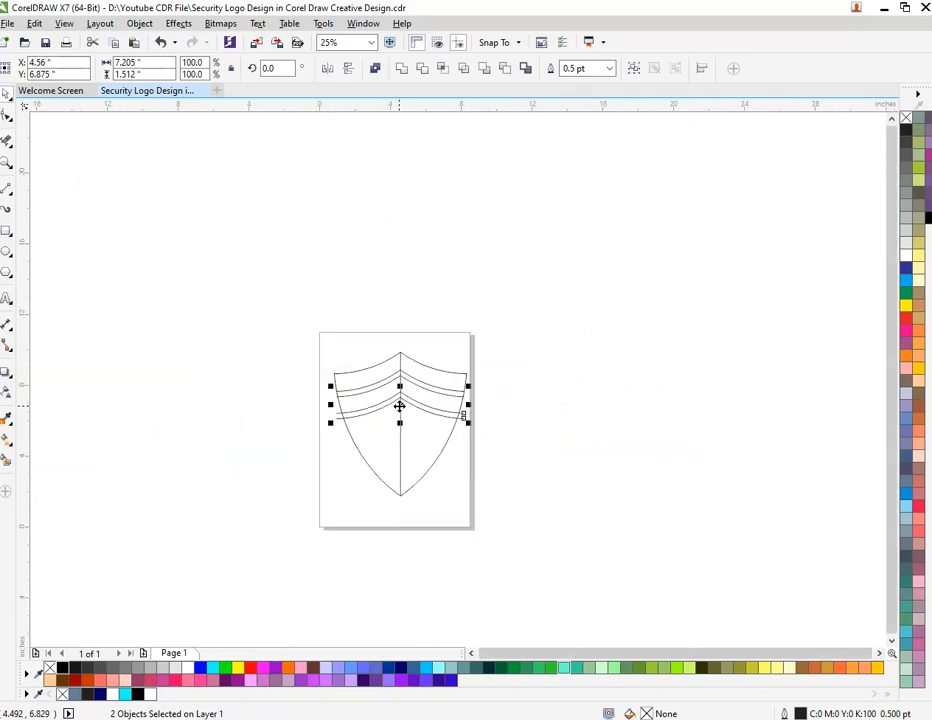
scroll(399, 478, up, 2)
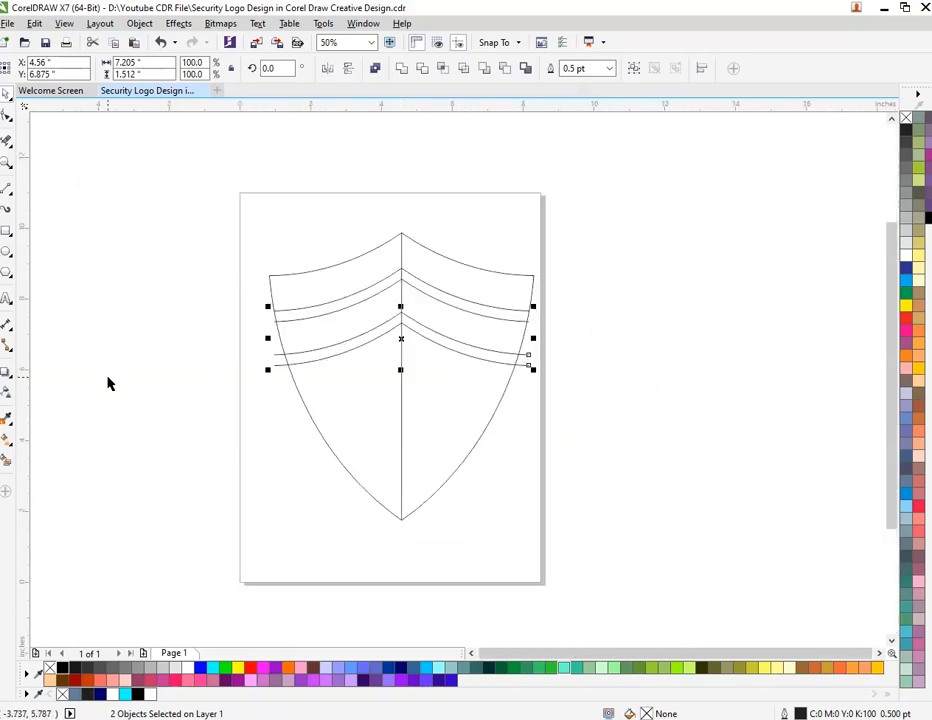
Repeat the duplication until six evenly spaced chevron pairs run down to the shield's tip.
key(ctrl+r)
key(ctrl+r)
key(ctrl+r)
key(ctrl+r)
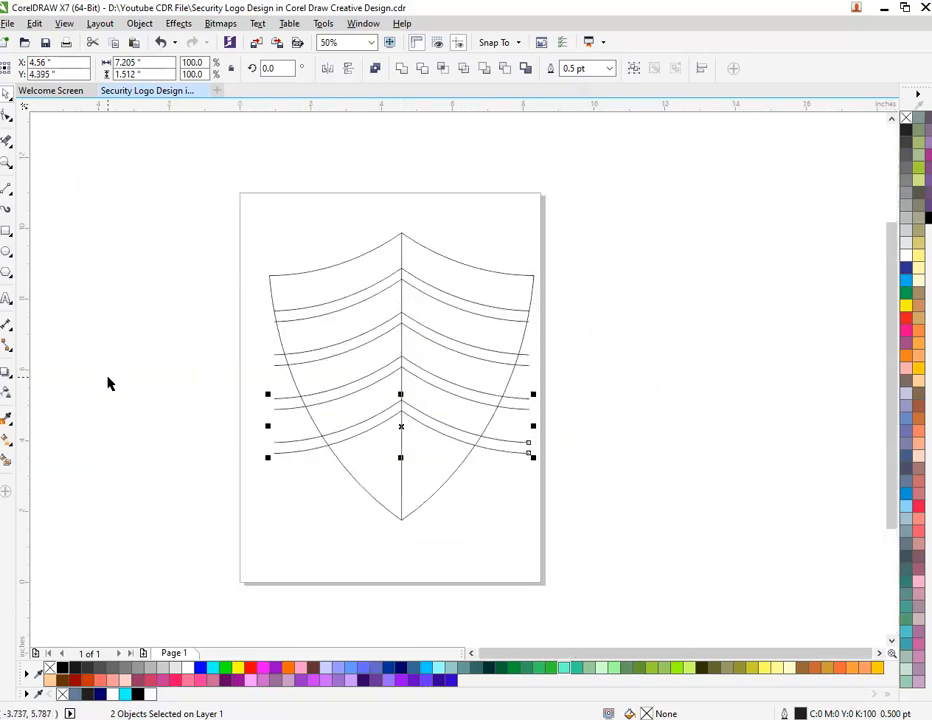
click(203, 368)
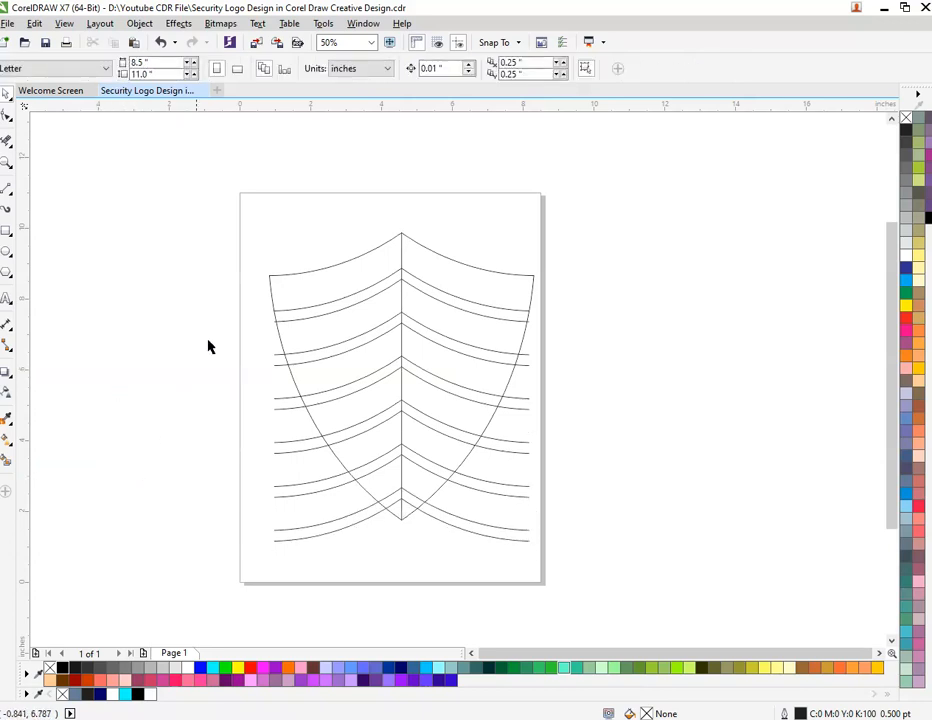
Smart-fill both halves of the top three wide chevron bands in slate blue, undoing any fill that covers the whole shield.
click(7, 462)
click(308, 285)
click(463, 257)
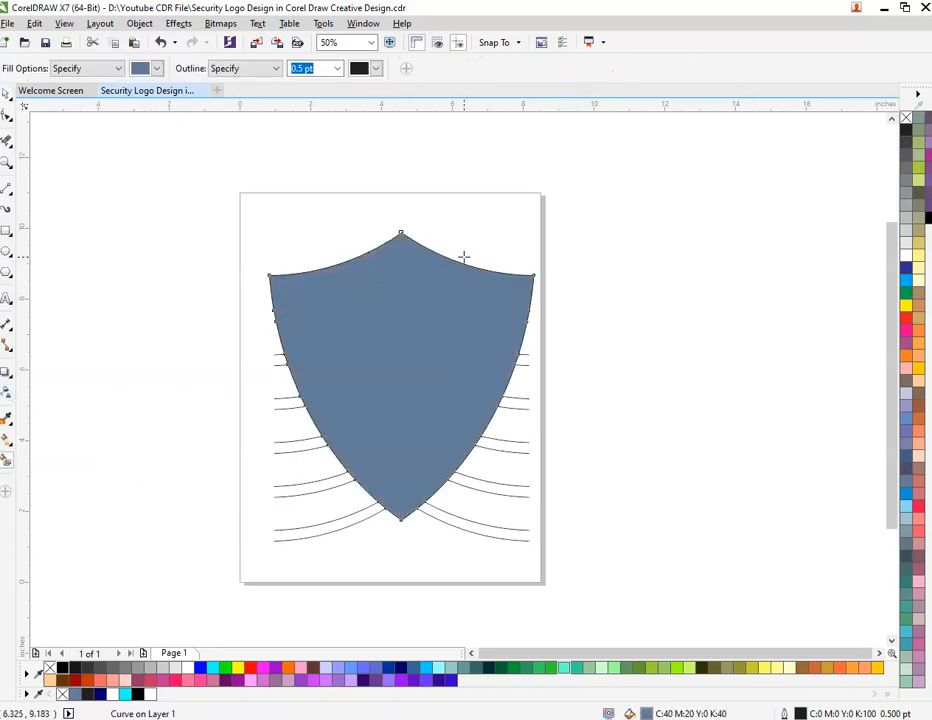
key(ctrl+z)
click(458, 264)
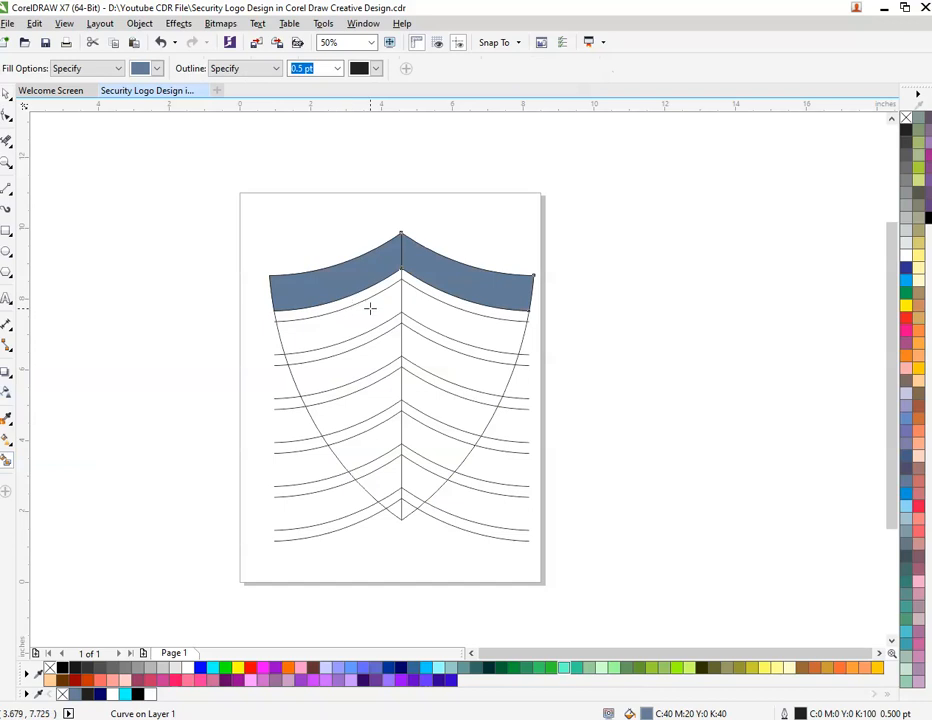
click(352, 332)
click(421, 313)
click(345, 366)
click(418, 361)
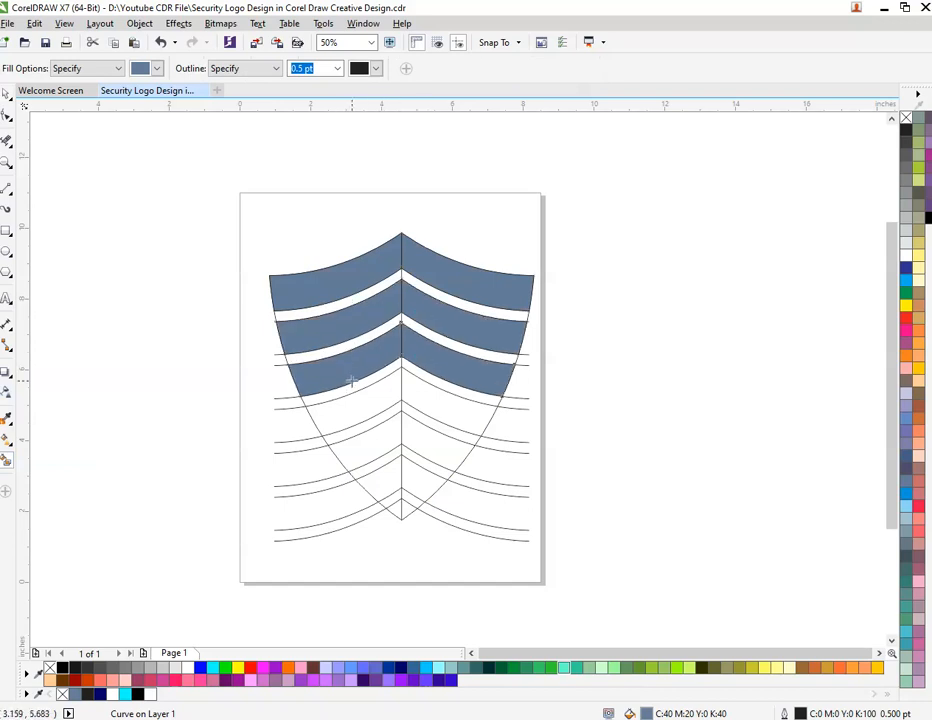
Smart-fill both halves of the remaining wide bands and the small bottom tip in slate blue.
click(360, 417)
click(411, 417)
click(368, 452)
click(425, 448)
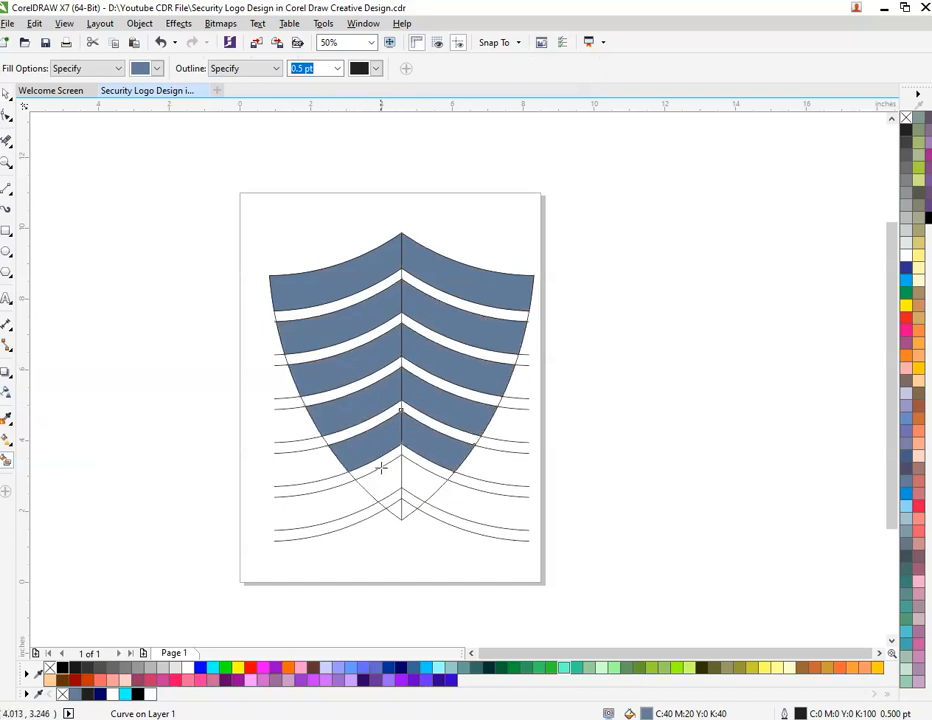
click(381, 468)
click(416, 470)
click(394, 506)
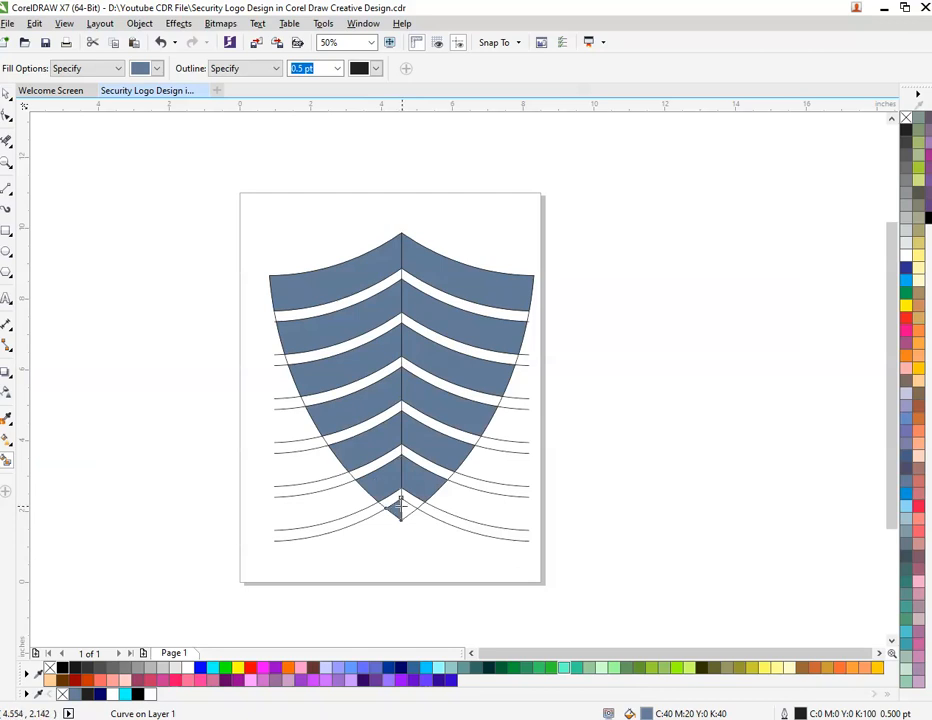
key(space)
key(Escape)
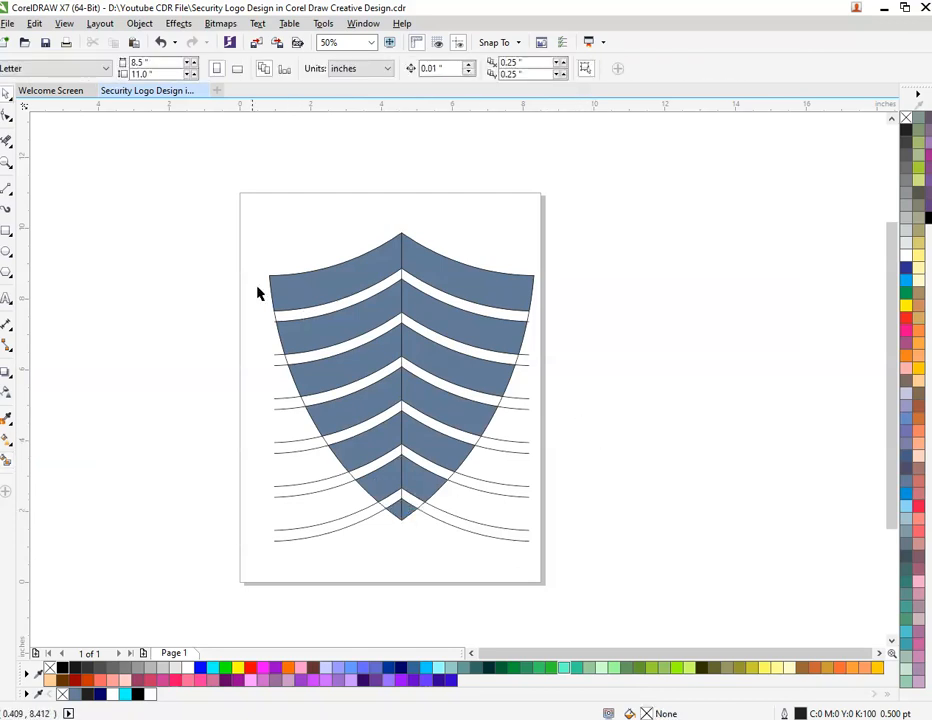
Select the blue band pieces on both halves of the shield together, from the top band to the tip.
click(316, 291)
shift+click(441, 277)
shift+click(360, 327)
shift+click(450, 328)
shift+click(352, 363)
shift+click(416, 349)
shift+click(370, 383)
shift+click(410, 384)
shift+click(375, 443)
shift+click(410, 441)
shift+click(388, 466)
shift+click(407, 478)
shift+click(397, 506)
shift+click(410, 507)
Add the missed blue pieces to the selection and move all filled pieces about 8.7 inches left, off the page.
drag(443, 431, 226, 385)
key(ctrl+z)
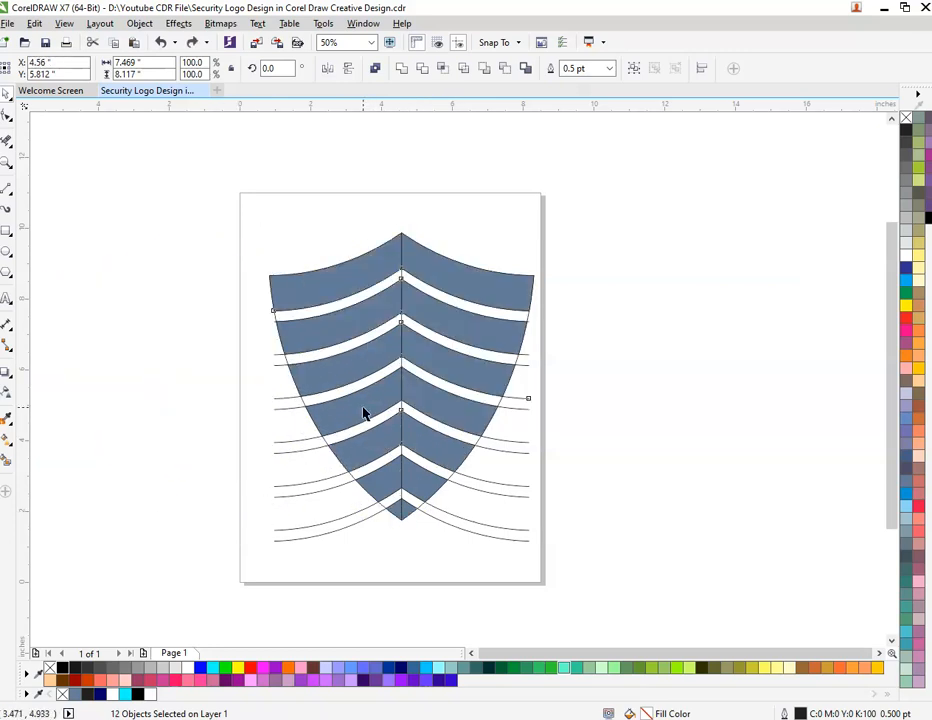
shift+click(454, 416)
drag(454, 416, 266, 418)
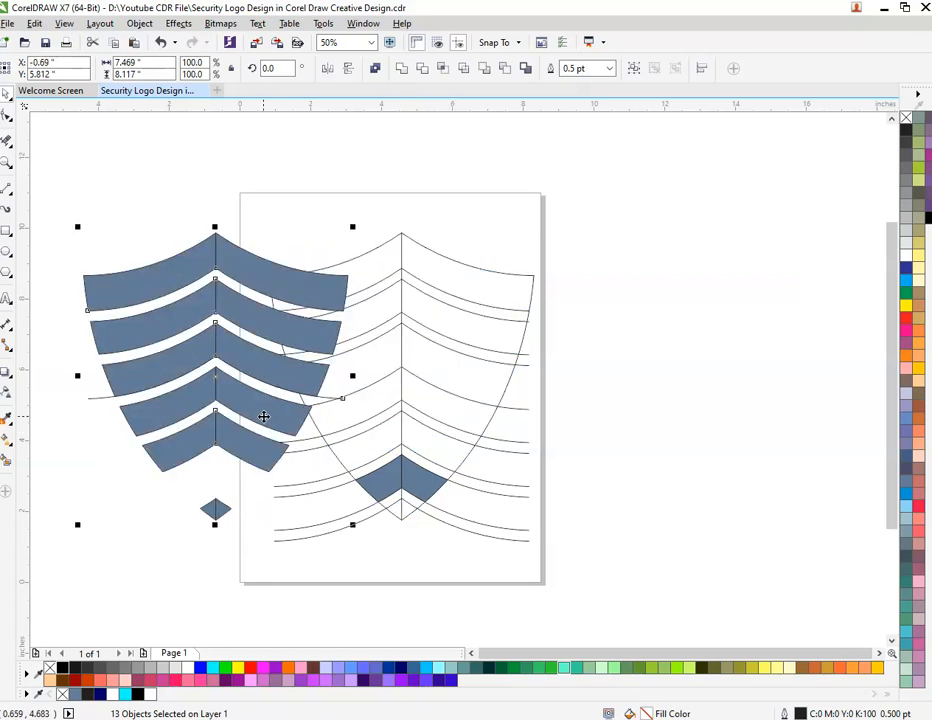
key(ctrl+z)
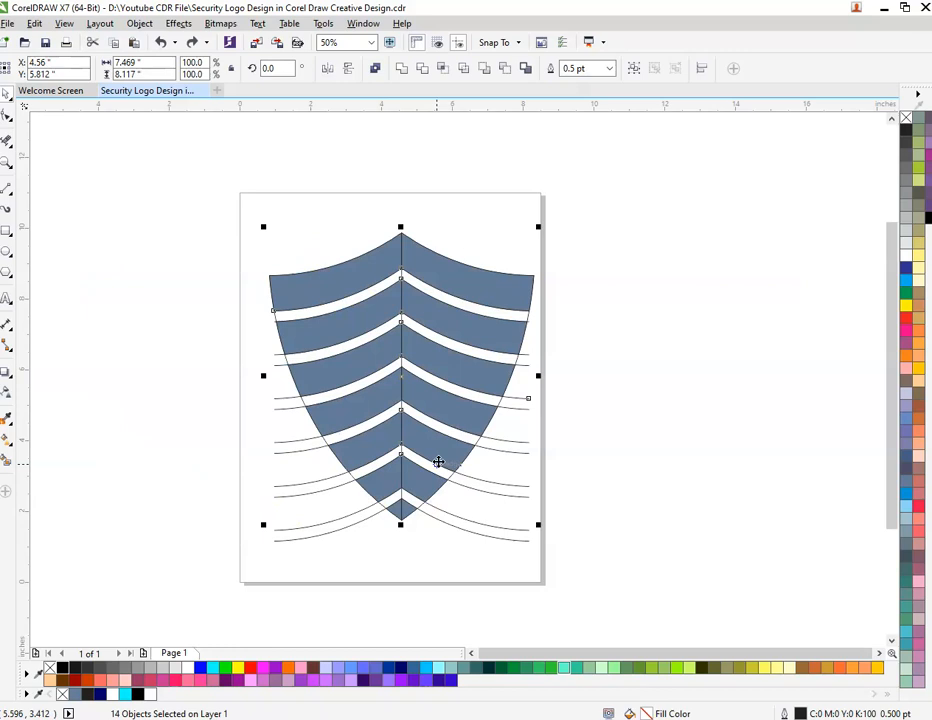
key(ctrl+shift+z)
key(ctrl+z)
shift+click(427, 500)
drag(491, 375, 188, 350)
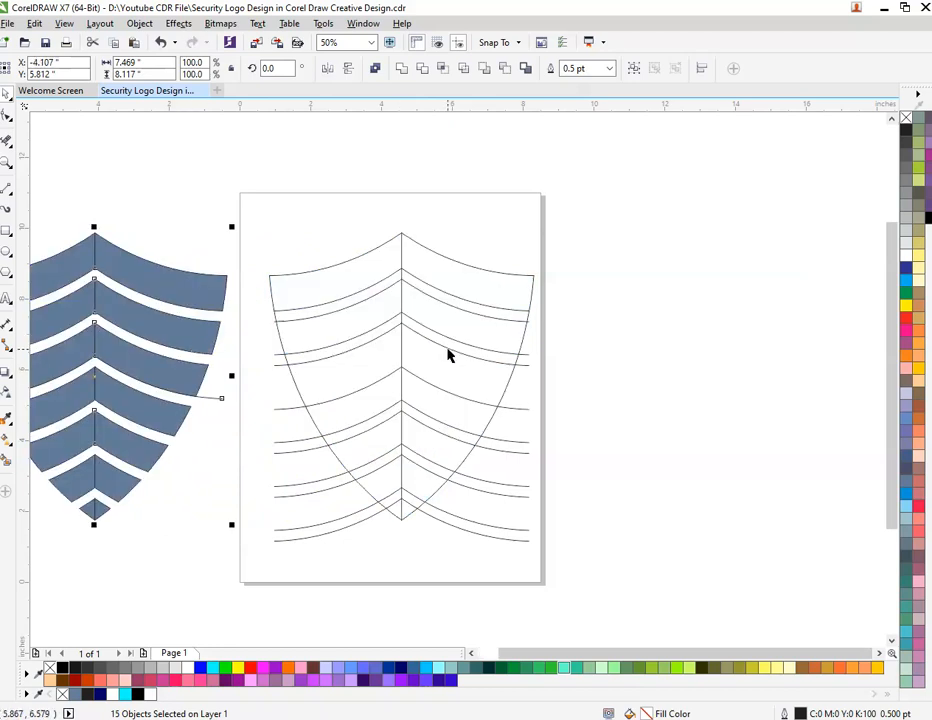
Delete the original shield outline and construction curves on the page, along with the stray curve left among the moved blue pieces.
scroll(449, 362, down, 1)
drag(341, 270, 580, 537)
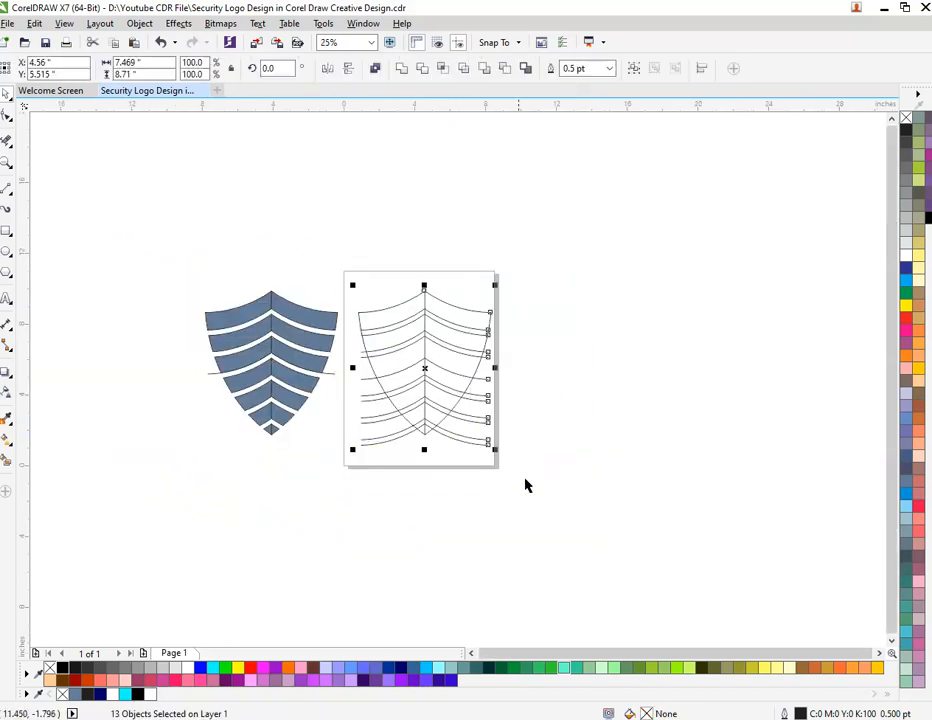
right_click(445, 364)
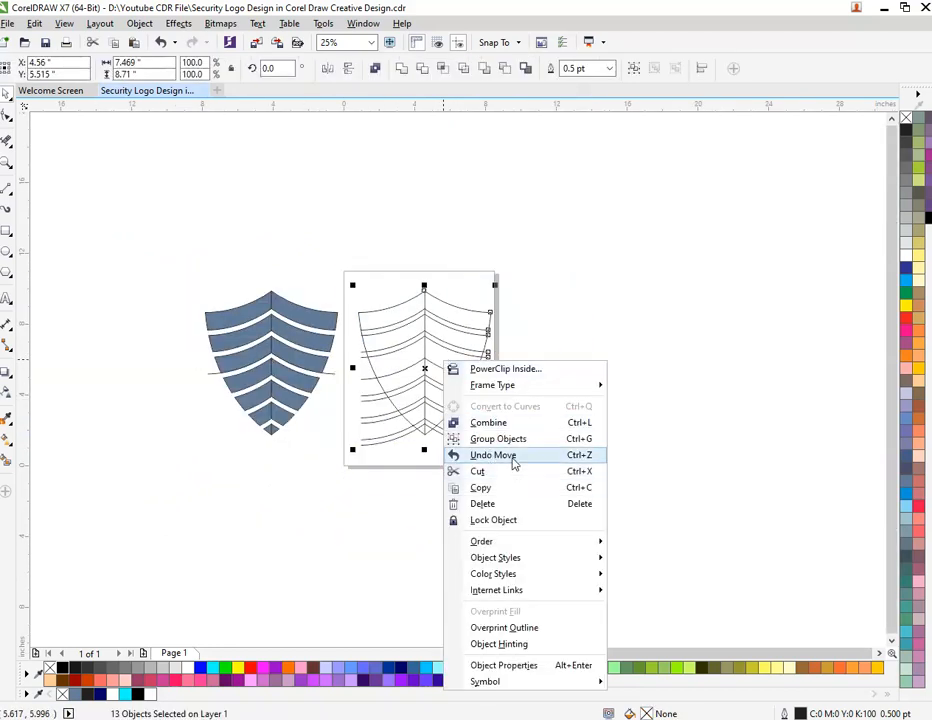
click(517, 505)
scroll(239, 395, up, 3)
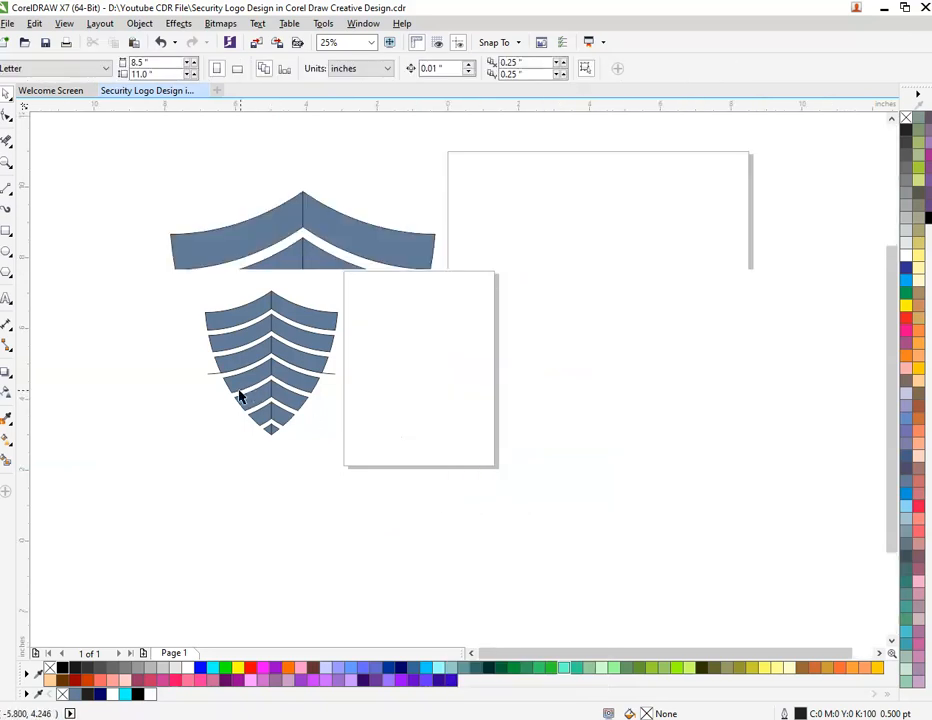
right_click(67, 259)
click(148, 418)
Move all 14 blue shield pieces about 8.25 inches right onto the page and set their outline to none.
scroll(324, 369, down, 2)
drag(180, 137, 560, 508)
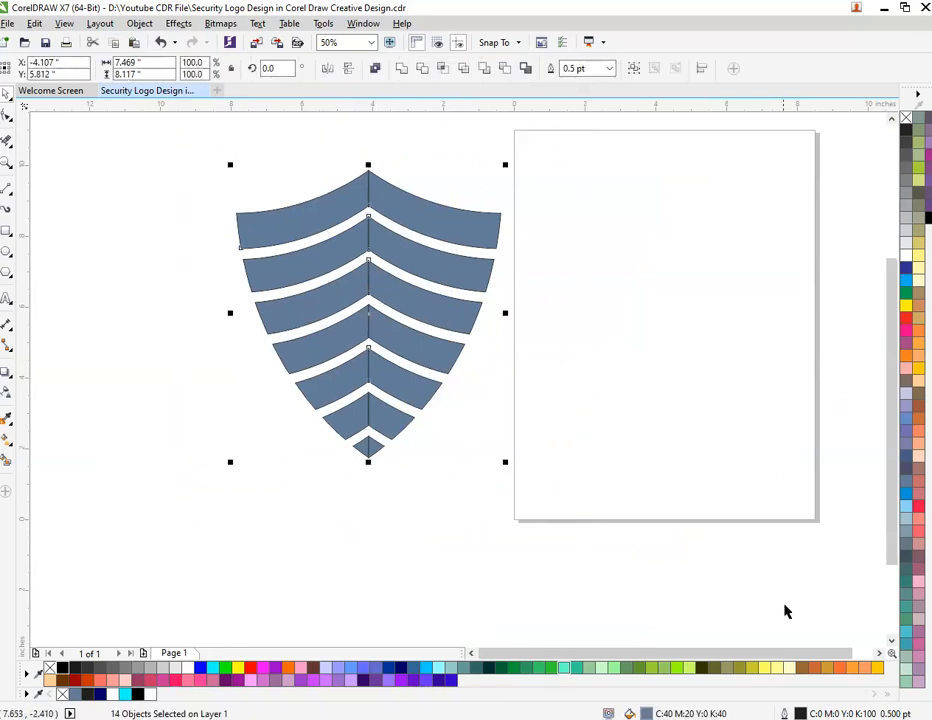
drag(406, 302, 699, 347)
double_click(801, 714)
click(371, 272)
click(345, 288)
click(474, 510)
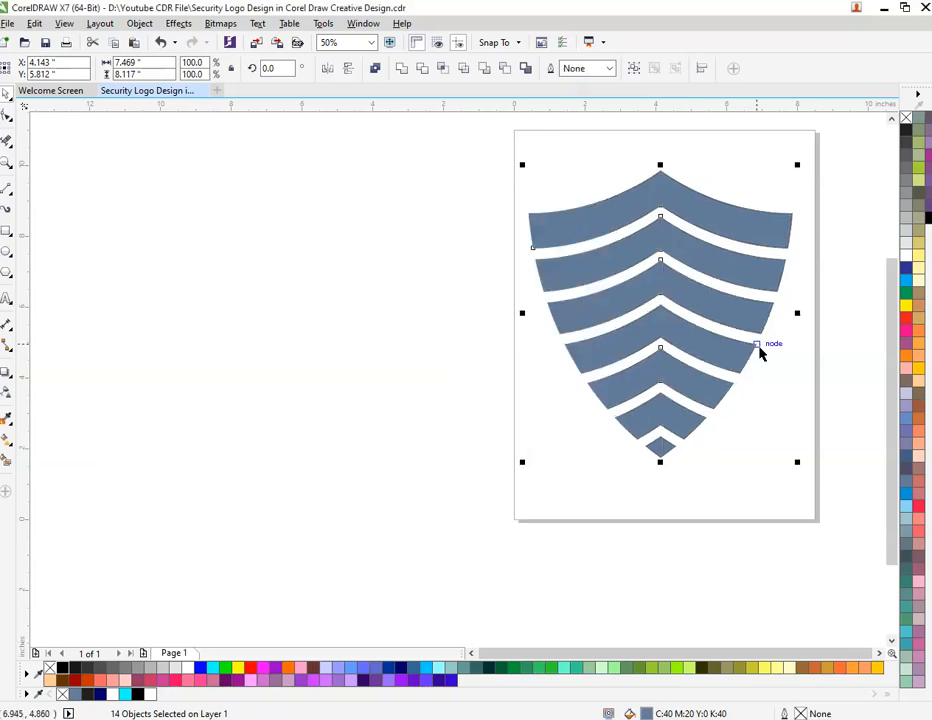
Apply a linear fountain fill to the top band's left half, from navy outside its outer edge to cyan at the centre line.
click(597, 216)
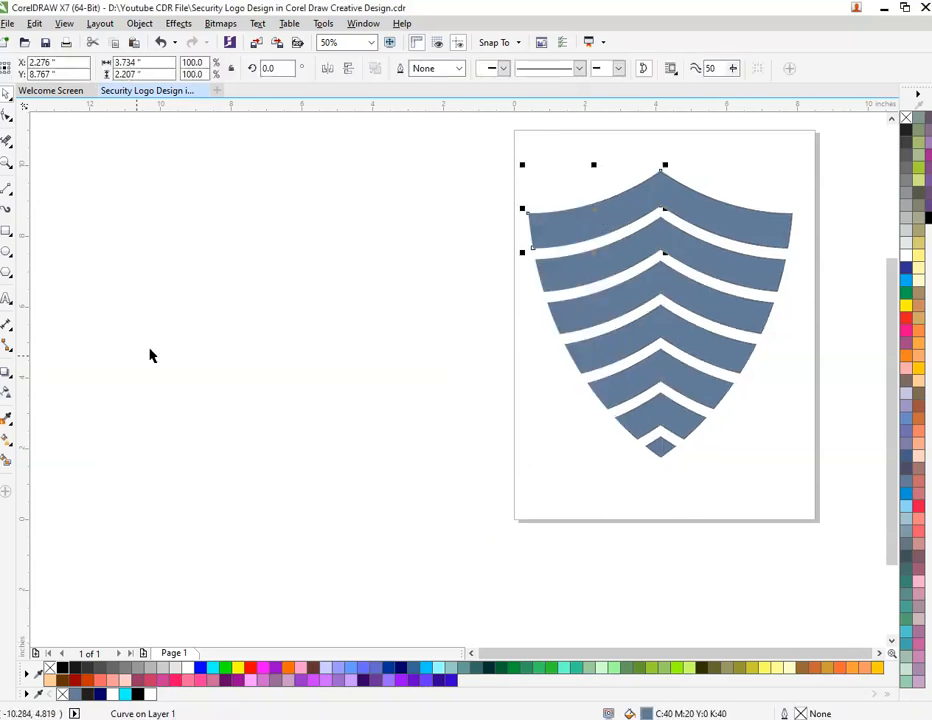
click(10, 446)
drag(528, 232, 659, 188)
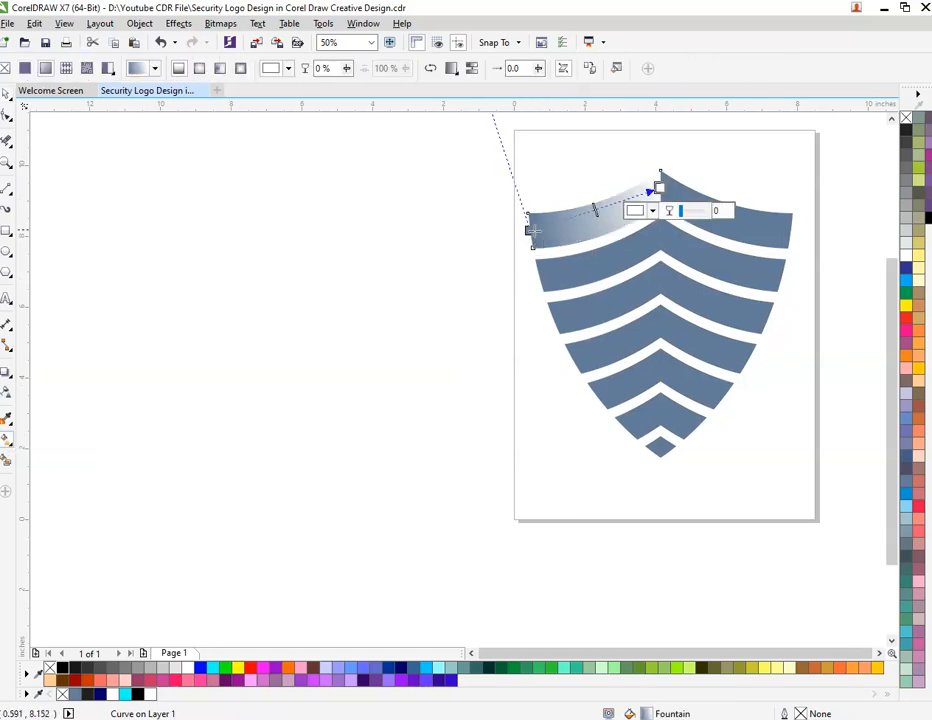
click(529, 230)
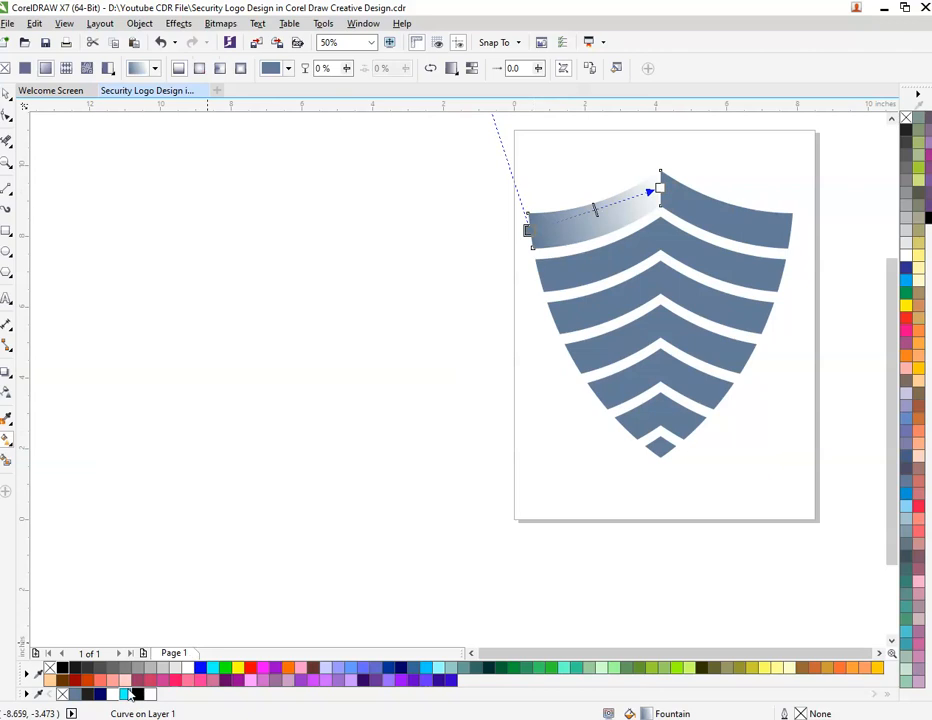
click(136, 690)
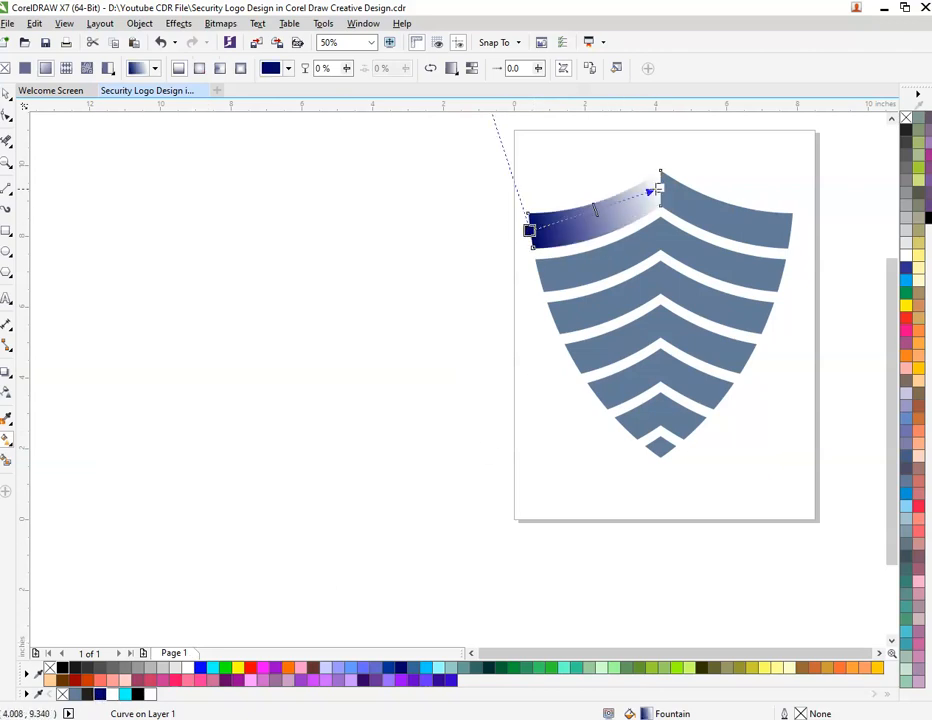
click(659, 188)
click(214, 668)
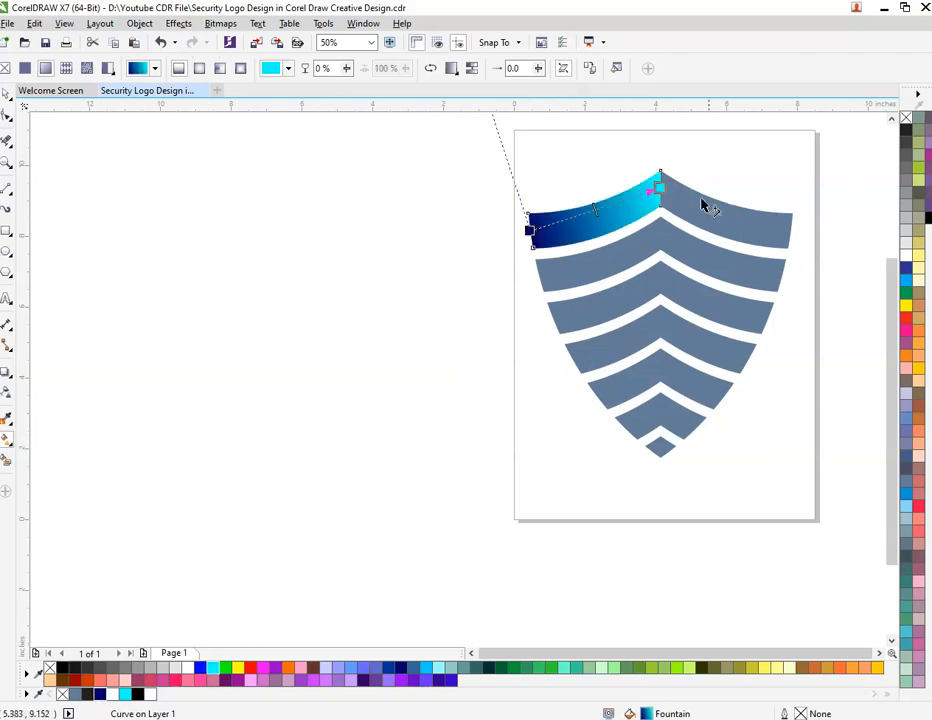
scroll(724, 175, up, 1)
drag(339, 290, 308, 295)
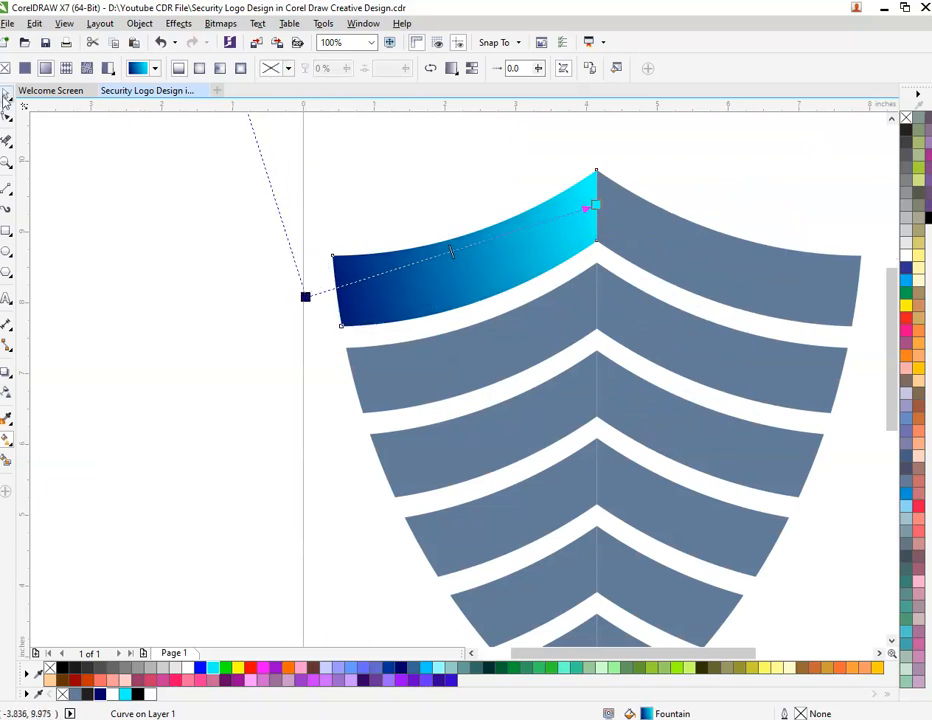
Repeat the navy-to-cyan fountain fill on the left half of the second band.
click(5, 97)
click(442, 388)
key(ctrl+r)
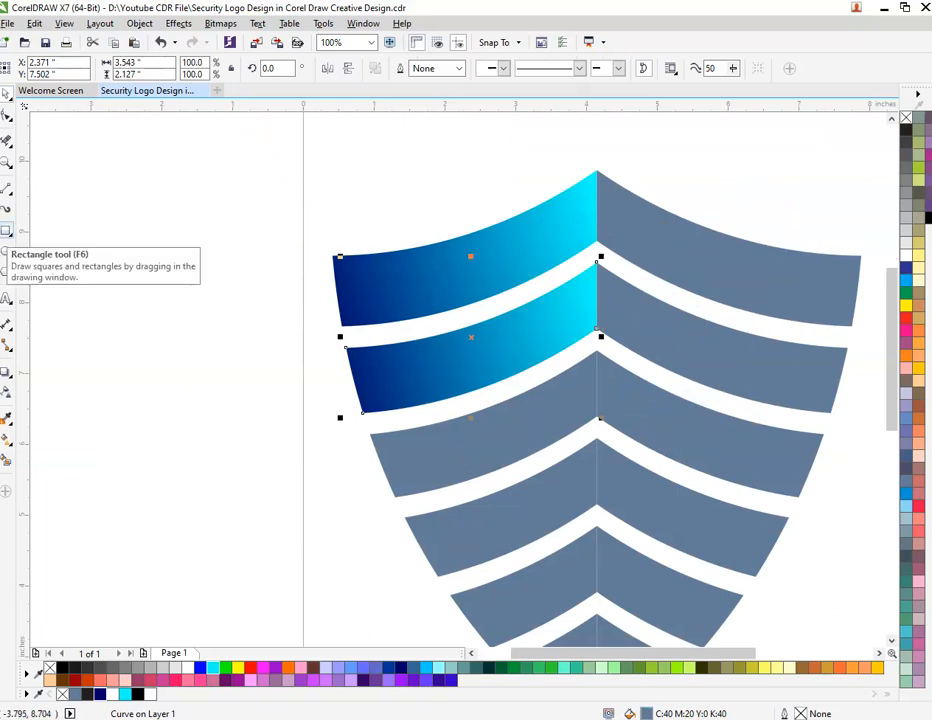
Add the artistic text "CTRL + R" beside the shield, off the page.
click(6, 299)
click(129, 410)
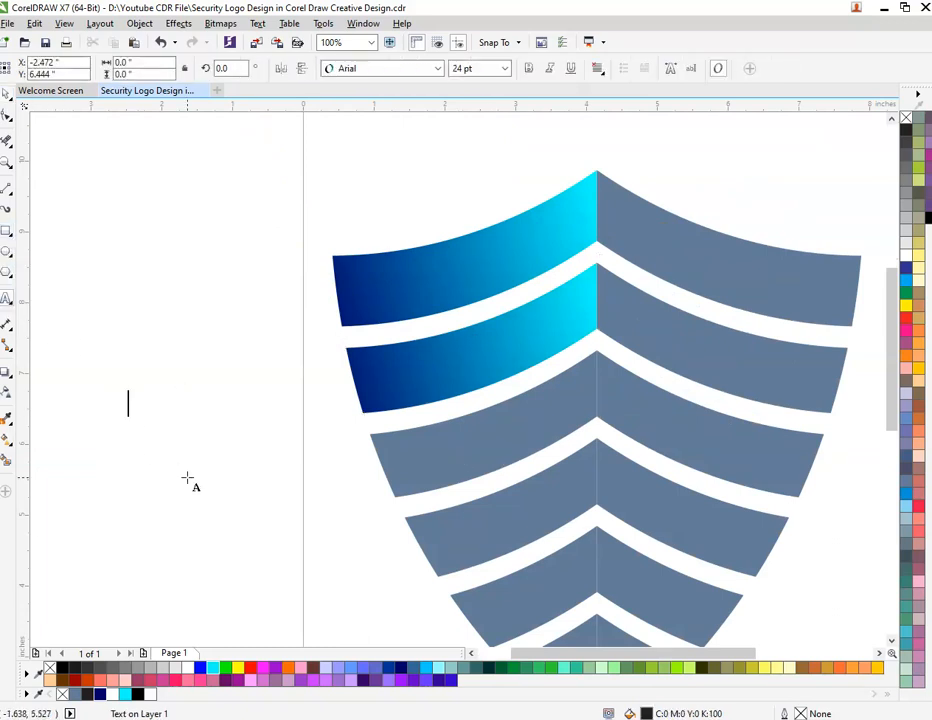
text(CTRL)
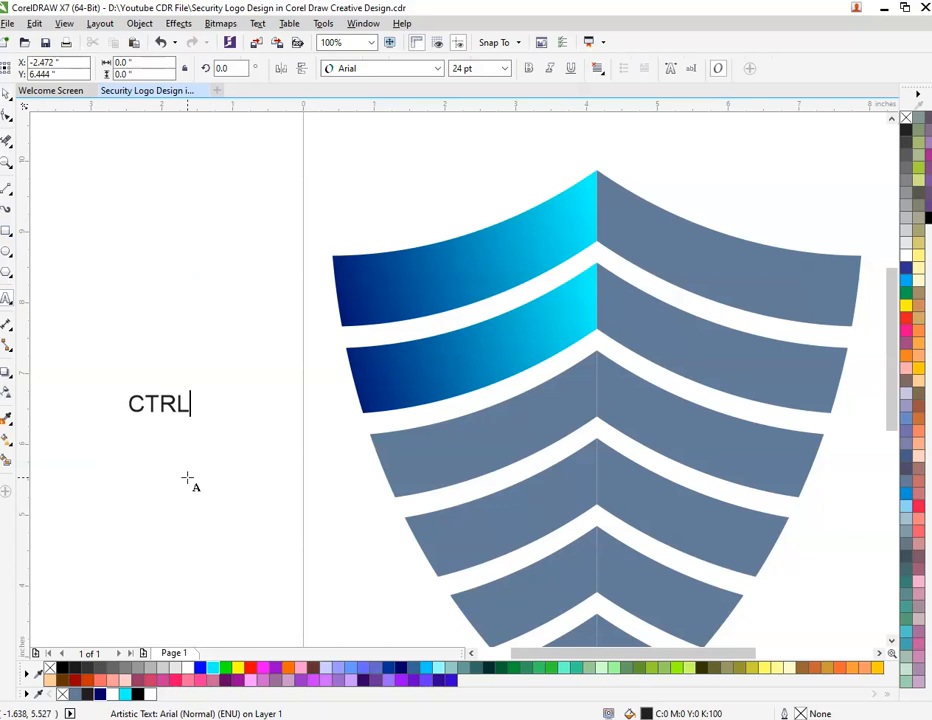
text( + R)
key(ctrl+space)
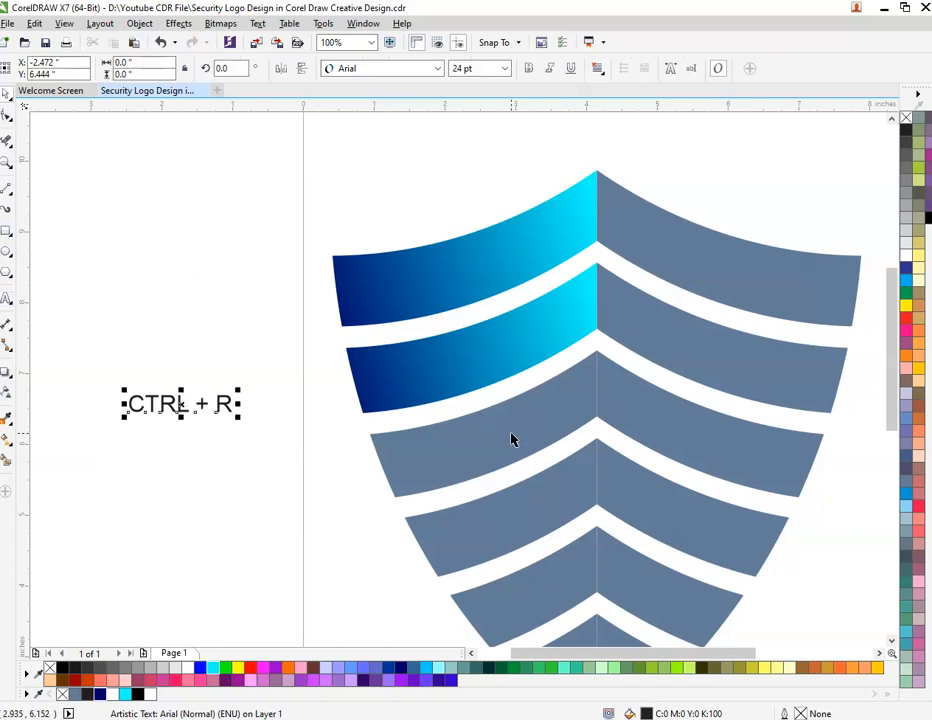
Delete the "CTRL + R" text and undo the deletion.
click(476, 460)
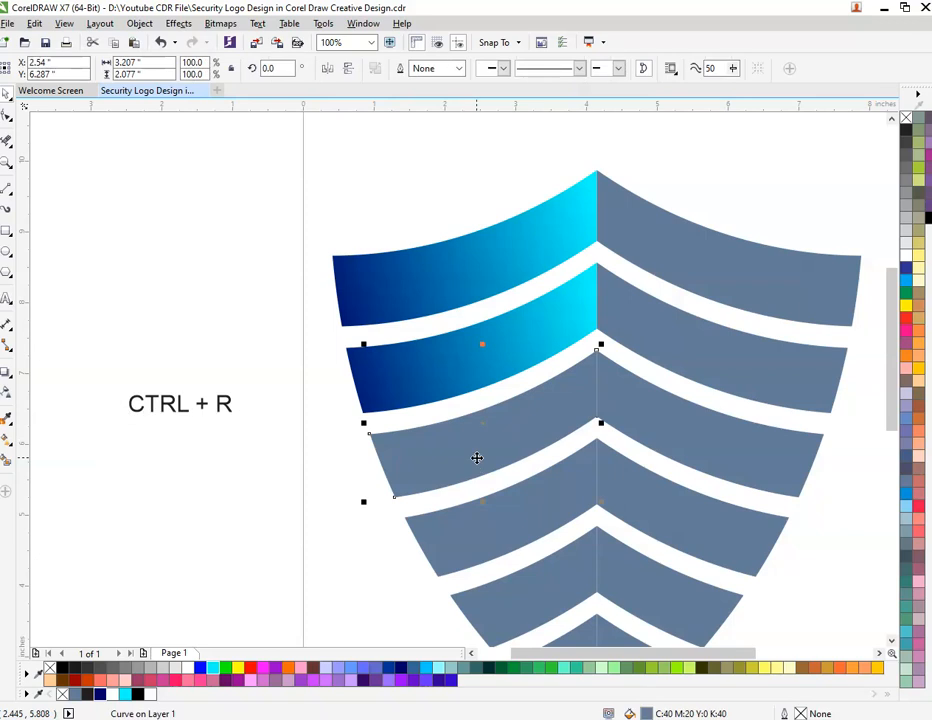
click(354, 495)
click(220, 405)
key(Delete)
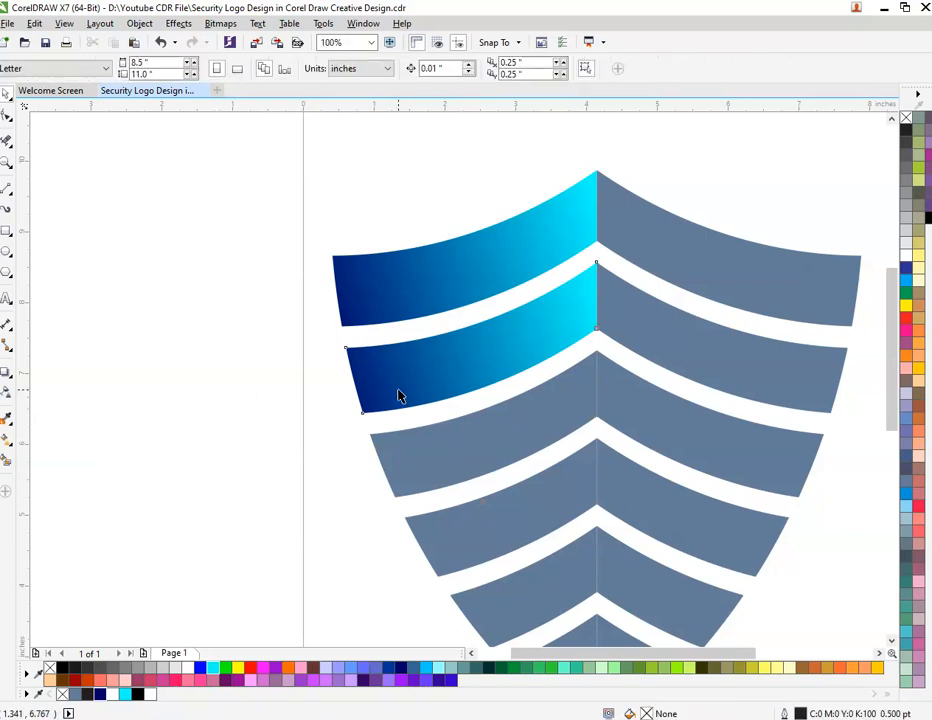
click(398, 396)
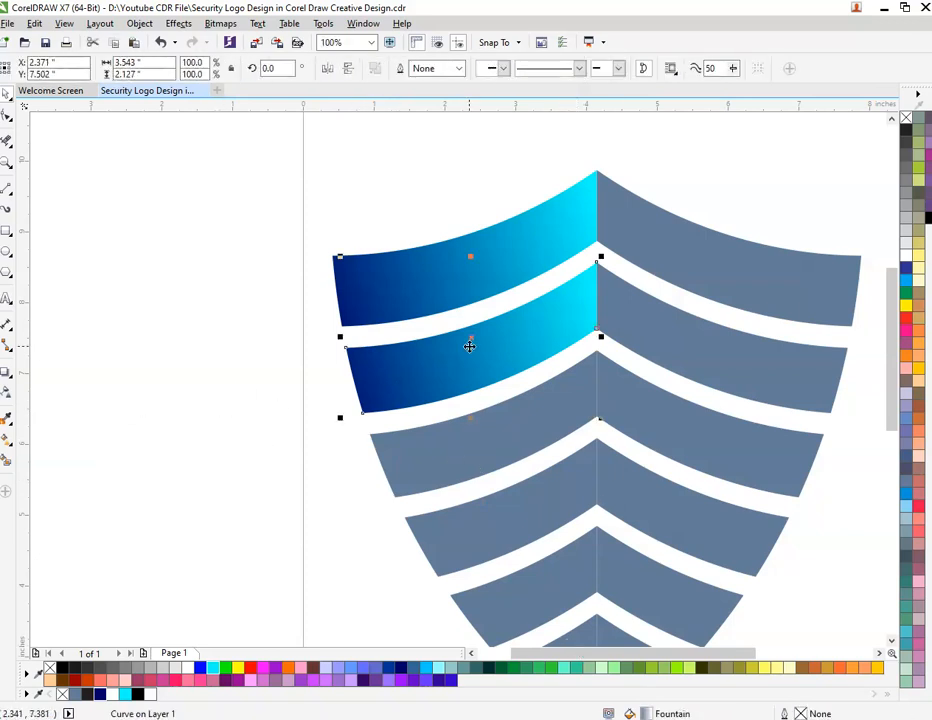
key(ctrl+z)
click(314, 426)
Reset the left halves of the top two bands to the solid slate blue fill.
click(430, 380)
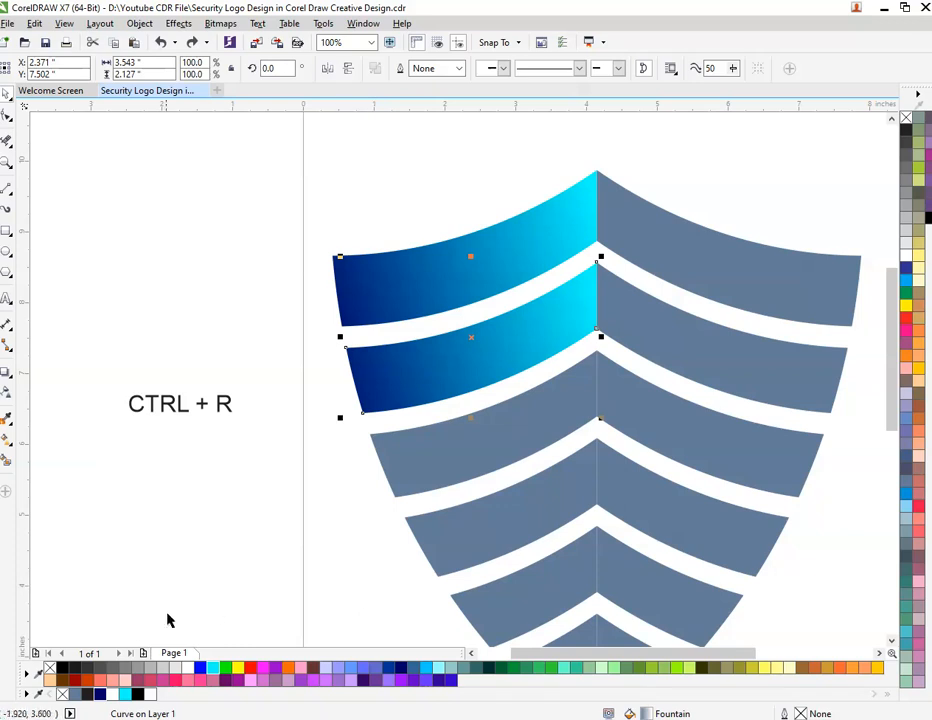
click(75, 694)
click(285, 513)
click(507, 223)
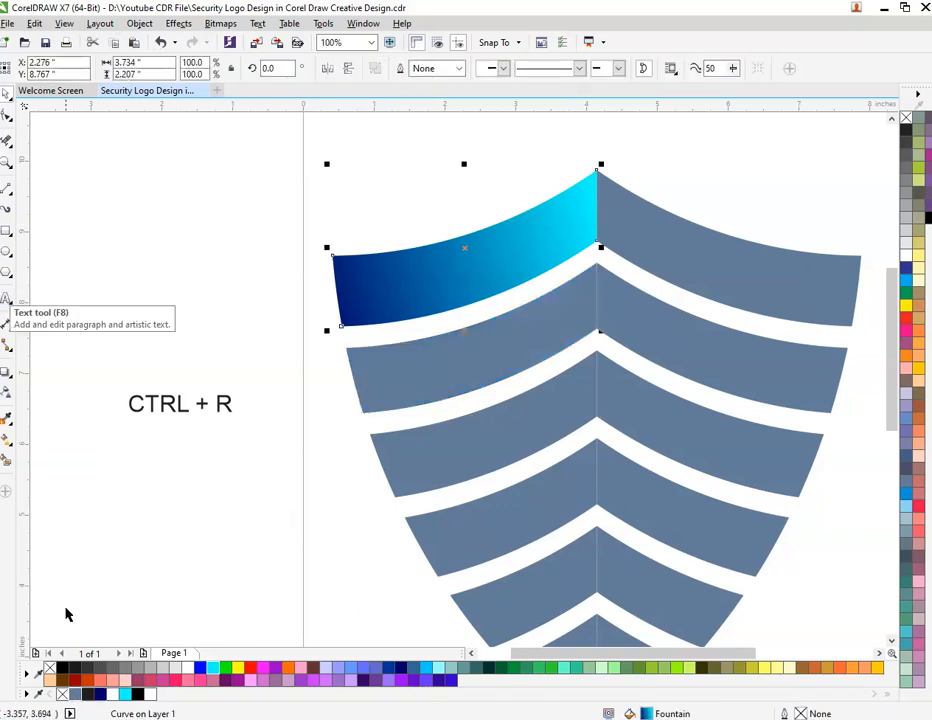
click(75, 694)
click(430, 212)
click(434, 271)
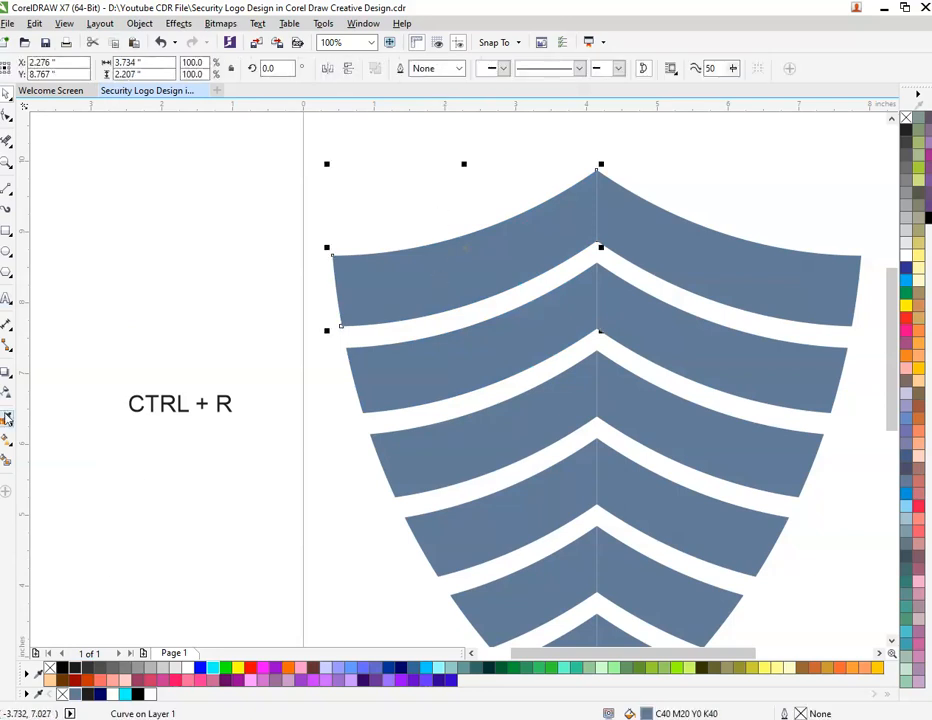
Apply a linear fountain fill to the top band's left half, from navy just outside its outer edge to light blue at the centre line.
click(6, 418)
drag(335, 291, 595, 212)
click(335, 291)
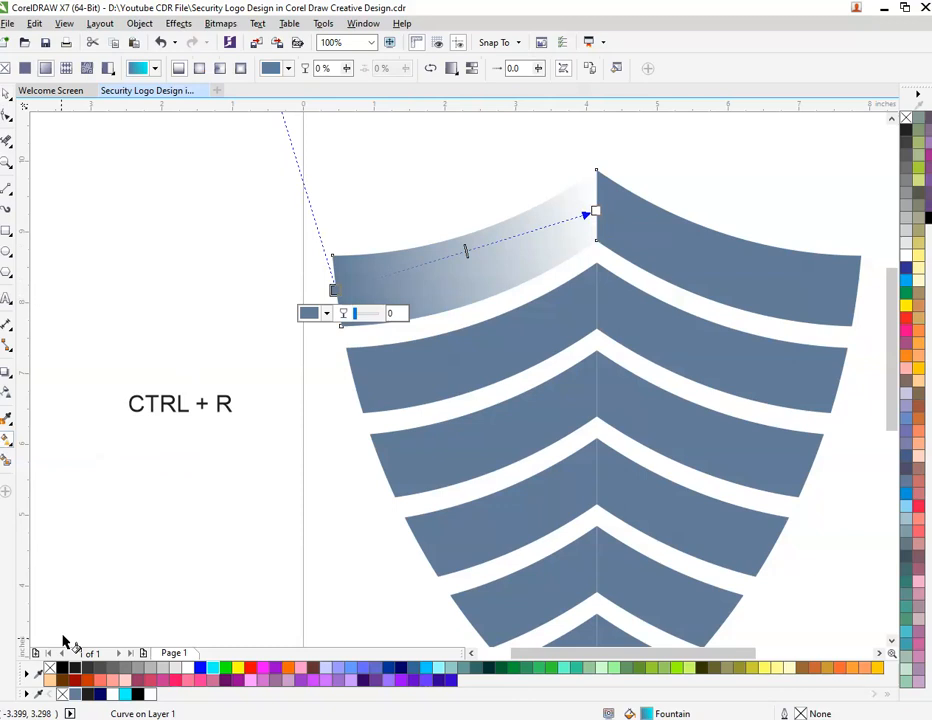
click(97, 695)
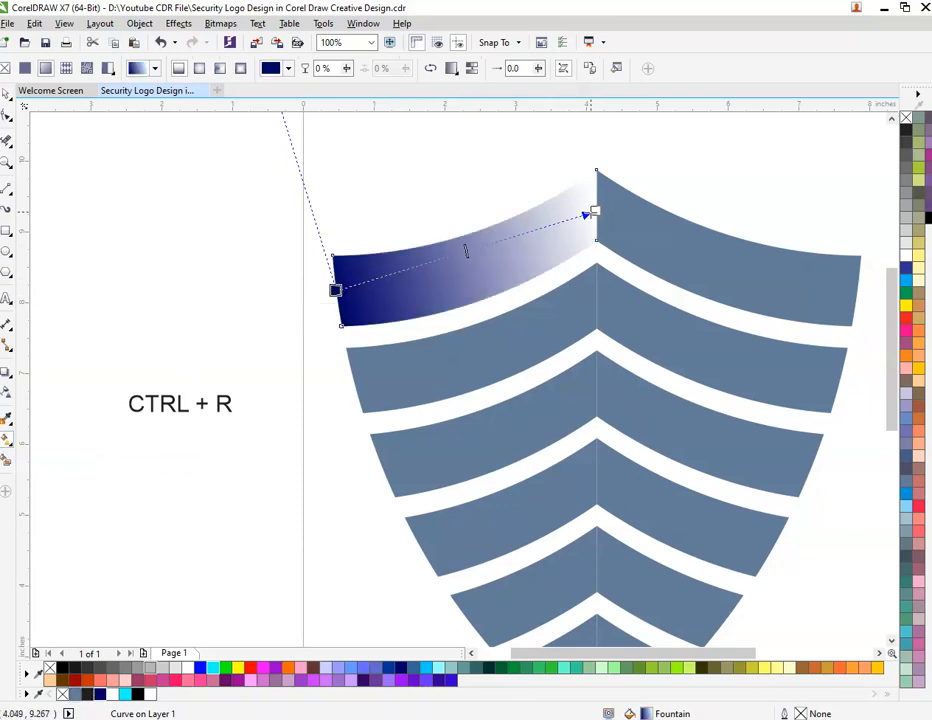
click(595, 212)
click(426, 668)
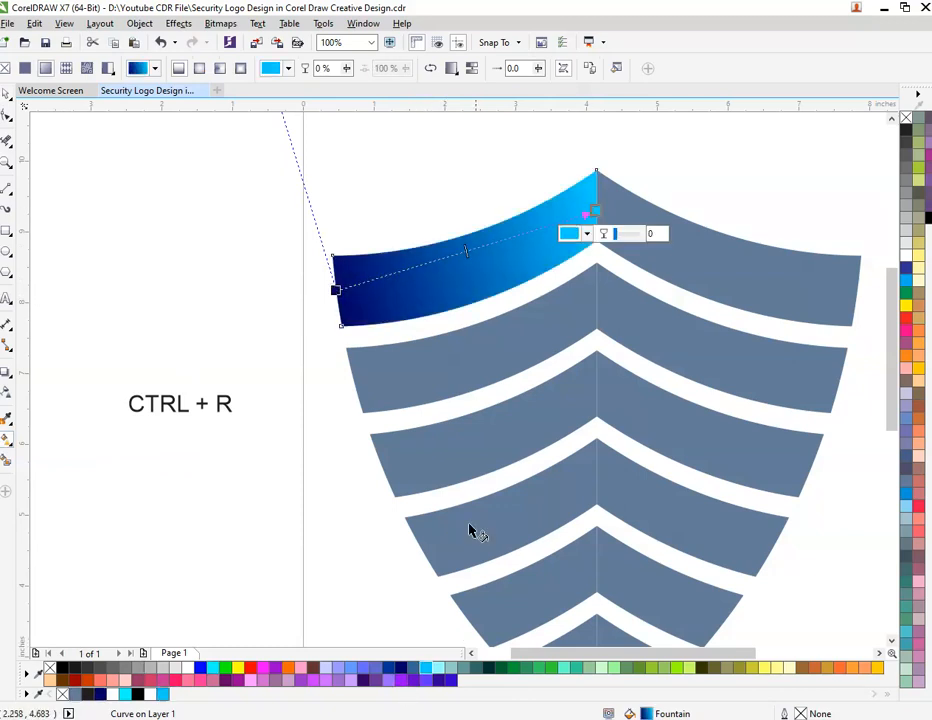
drag(336, 290, 313, 308)
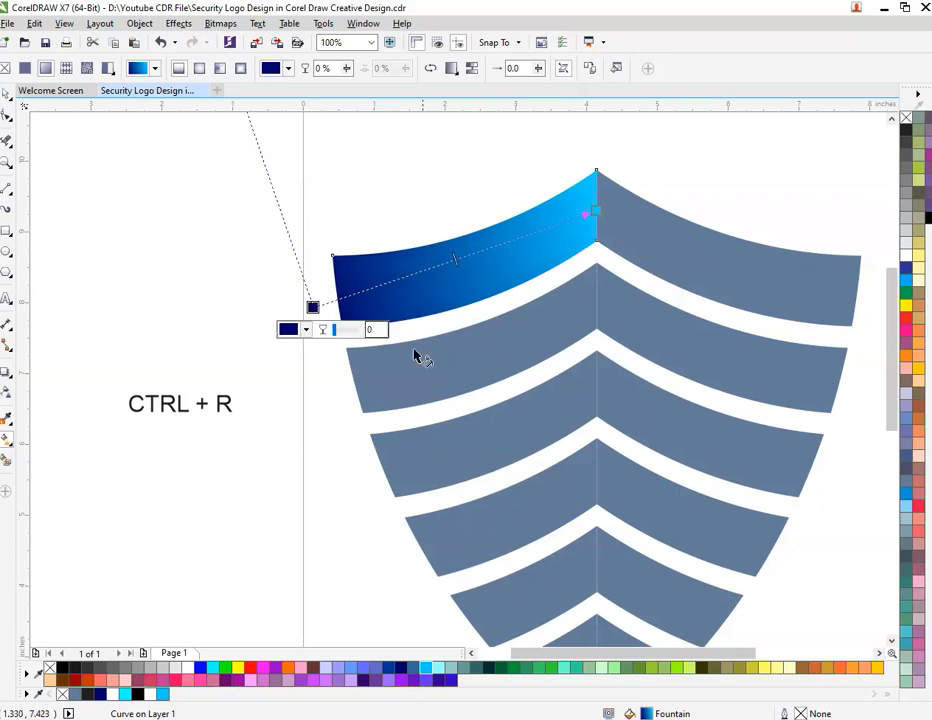
Repeat the navy-to-light-blue fountain fill on the left halves of the second to fifth bands.
click(479, 344)
key(space)
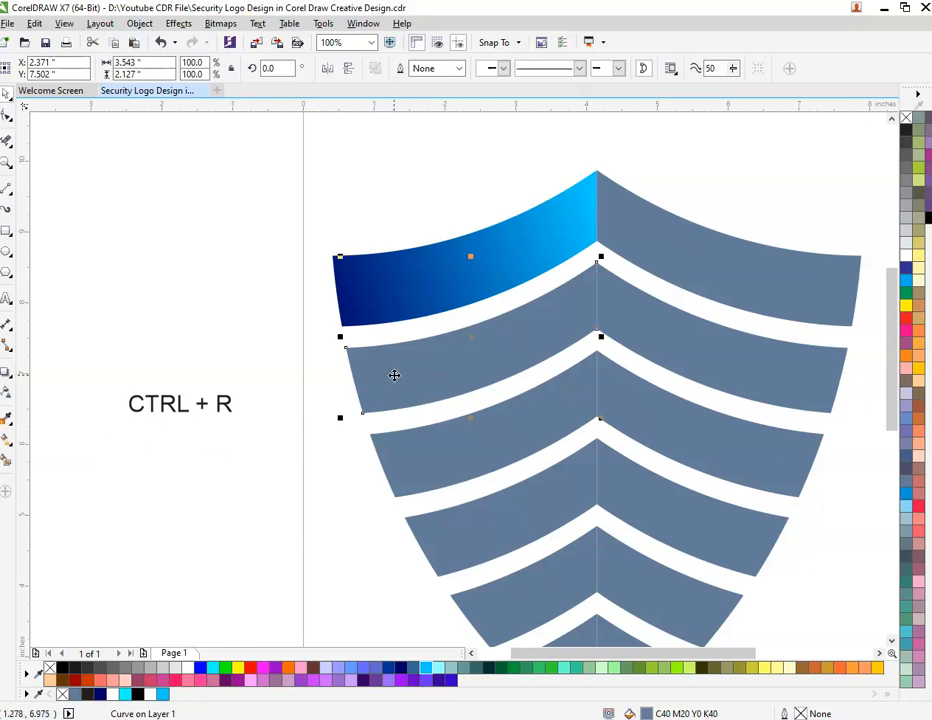
key(ctrl+r)
click(425, 455)
key(ctrl+r)
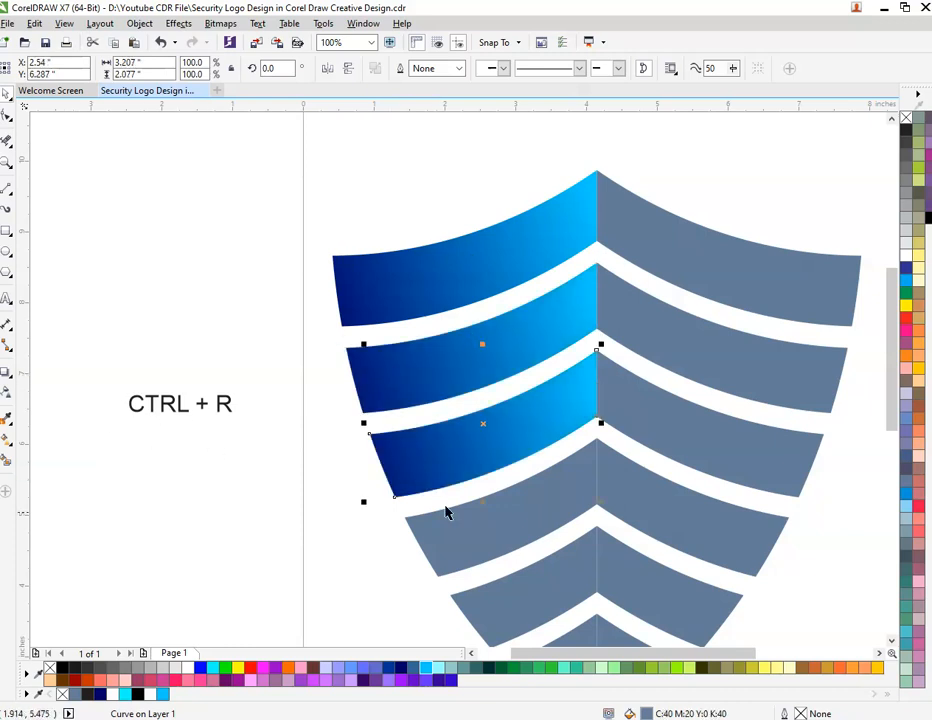
click(453, 557)
key(ctrl+r)
click(515, 615)
key(ctrl+r)
Repeat the fountain fill on the left halves of the sixth band and the small bottom tip.
scroll(508, 454, down, 2)
scroll(547, 508, up, 2)
click(535, 514)
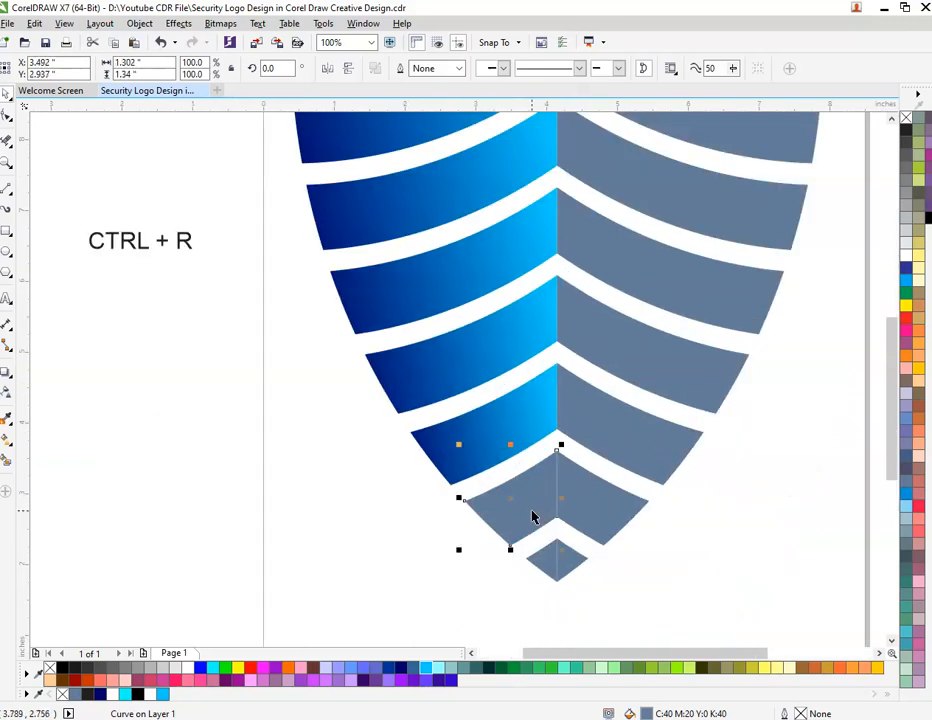
key(ctrl+r)
click(545, 567)
key(ctrl+r)
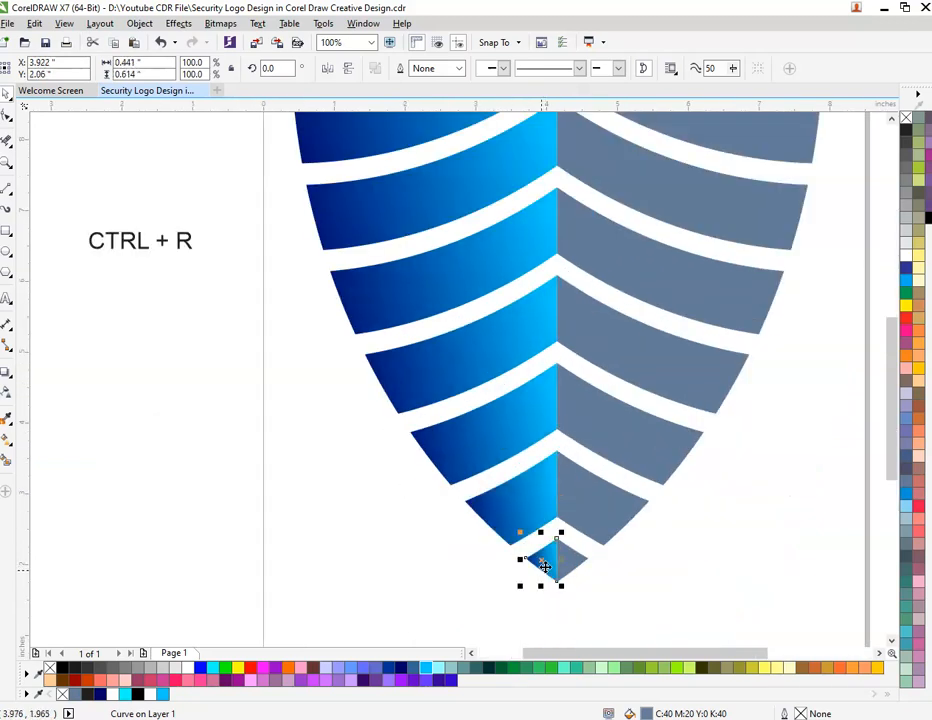
Repeat the fountain fill on the right halves of the top three bands.
click(790, 150)
key(ctrl+r)
click(722, 220)
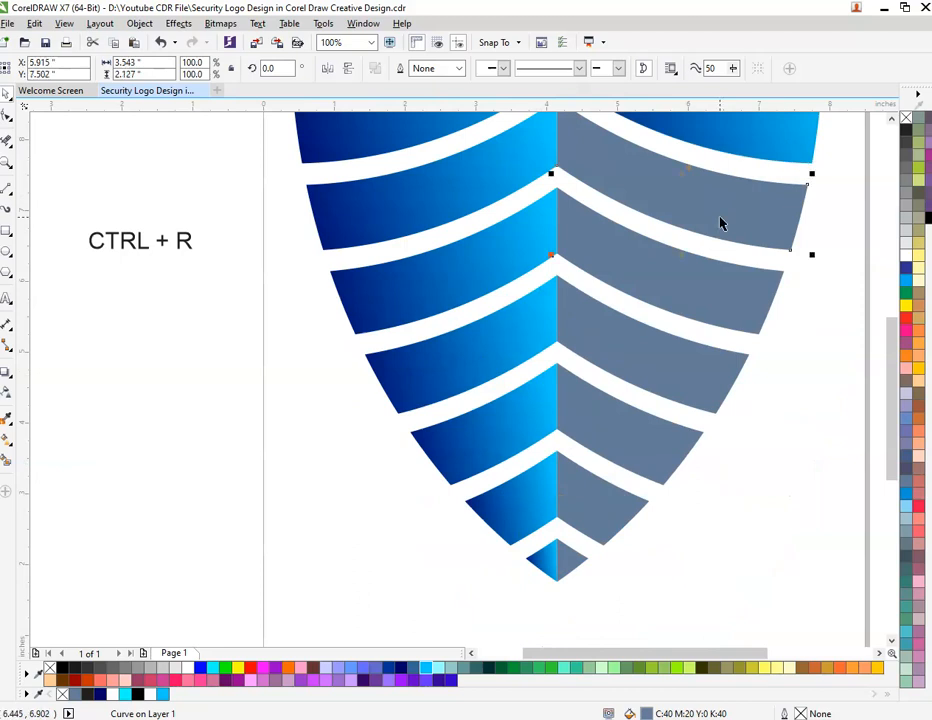
key(ctrl+r)
click(688, 316)
key(ctrl+r)
Repeat the fountain fill on the right halves of the remaining lower bands and the bottom tip.
click(643, 389)
key(ctrl+r)
click(615, 453)
key(ctrl+r)
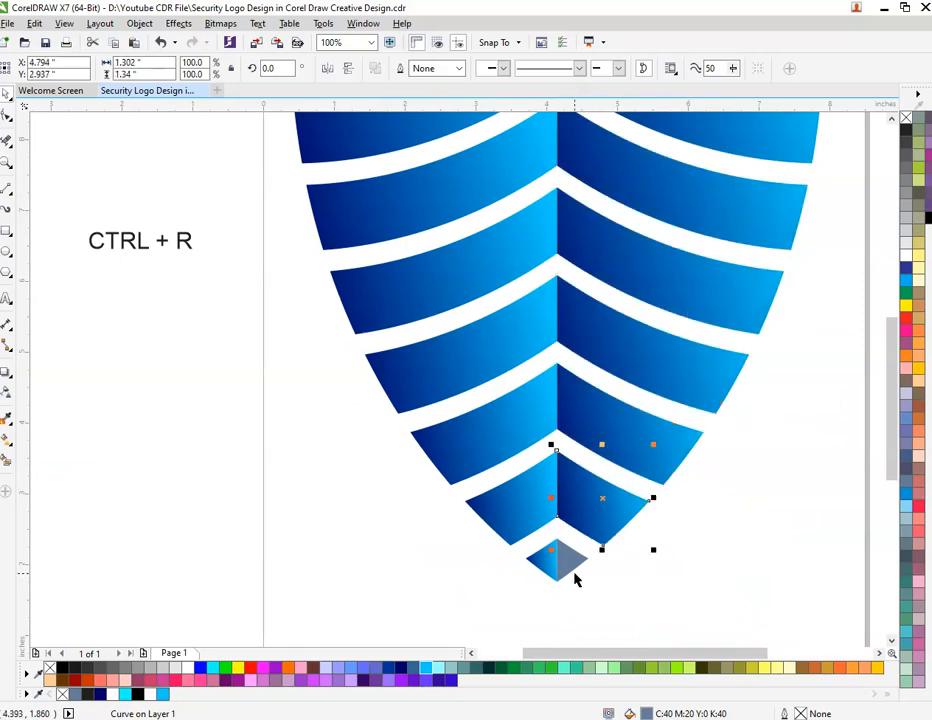
click(575, 566)
scroll(446, 562, down, 2)
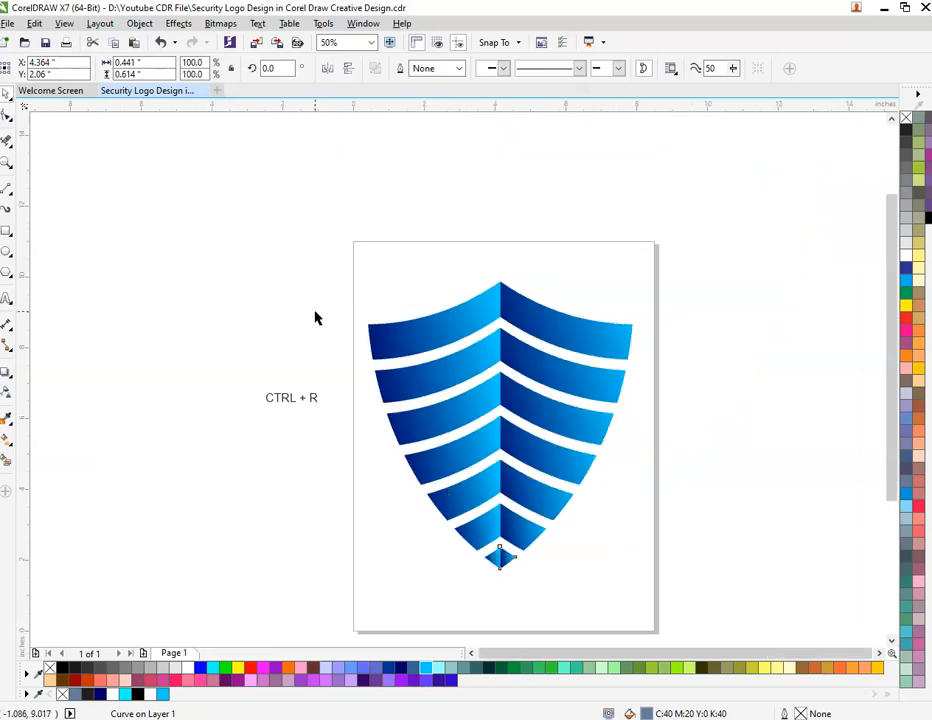
Delete the "CTRL + R" text beside the page.
click(250, 401)
drag(260, 358, 358, 447)
key(Delete)
Group all 14 shield pieces and show the logo in full-screen preview.
drag(318, 252, 689, 616)
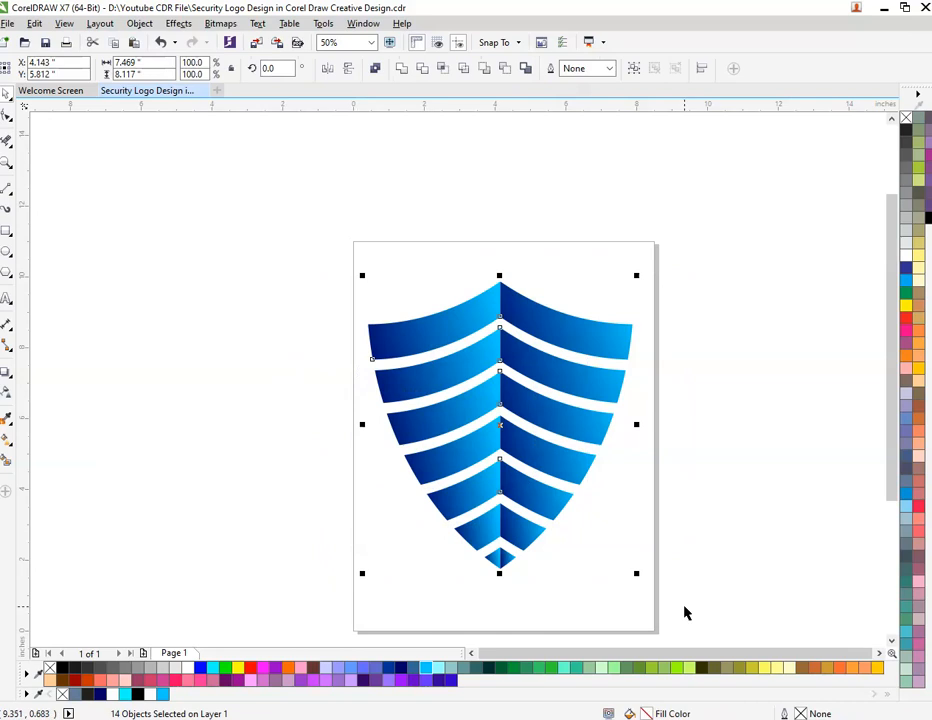
key(ctrl+g)
key(F9)
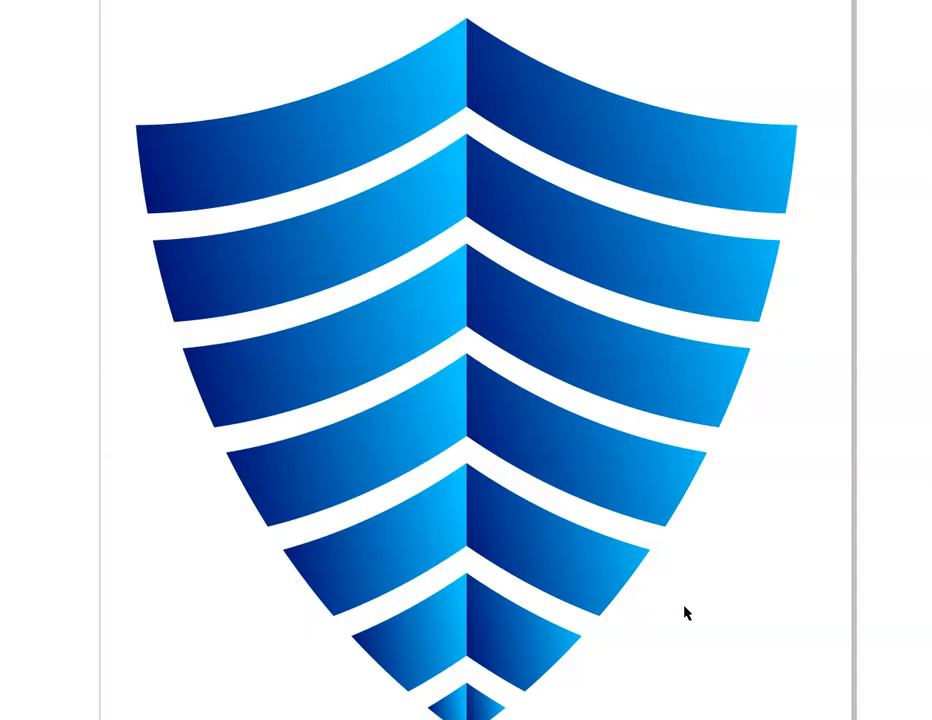